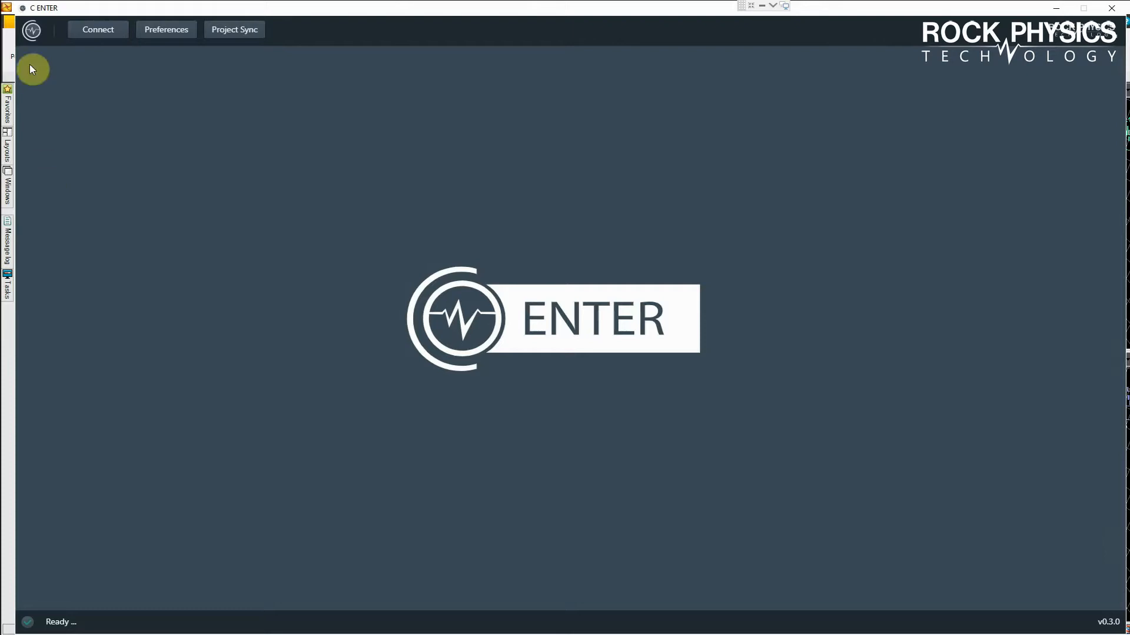
Open the AVO RPT module and set Intercept_Near as the Rp data and Gradient_Far-Near as the G data
left_click(33, 35)
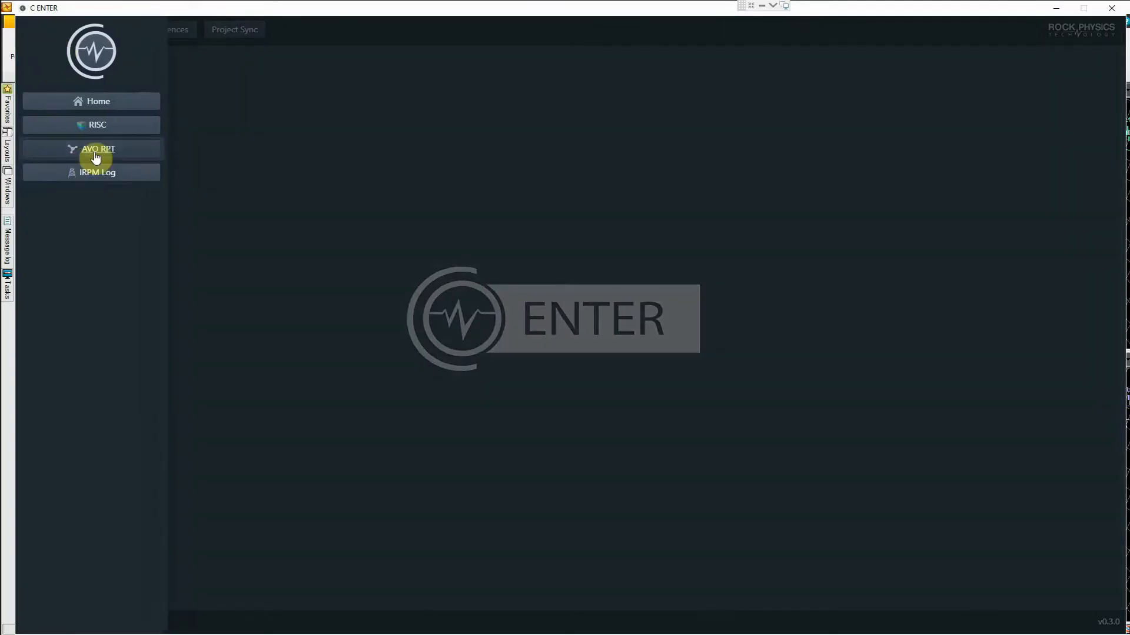
left_click(95, 152)
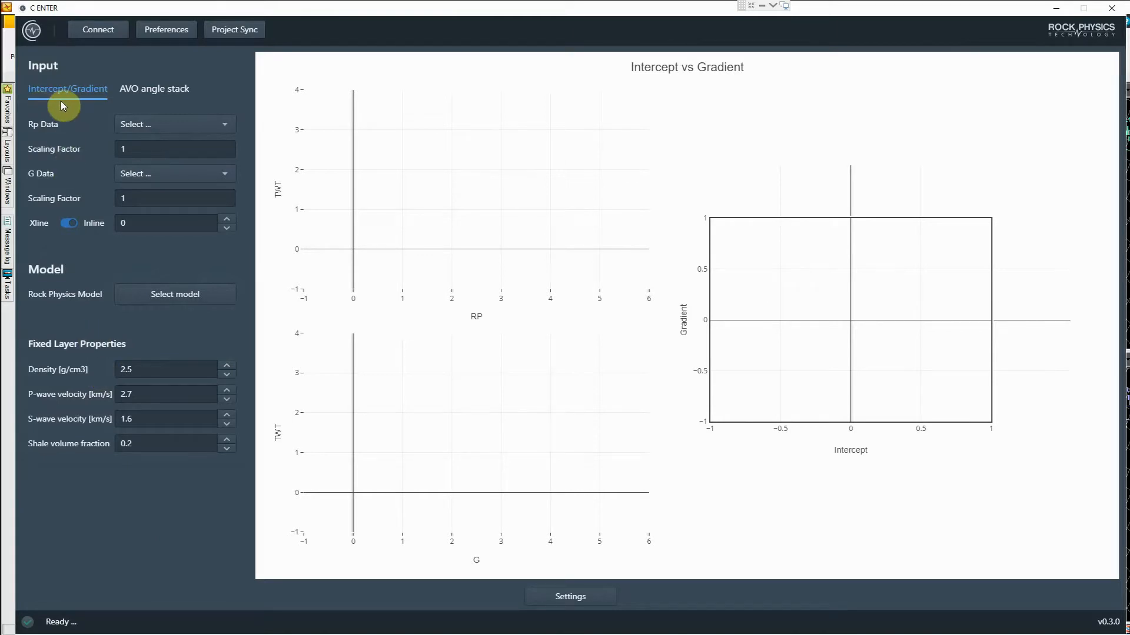
left_click(157, 129)
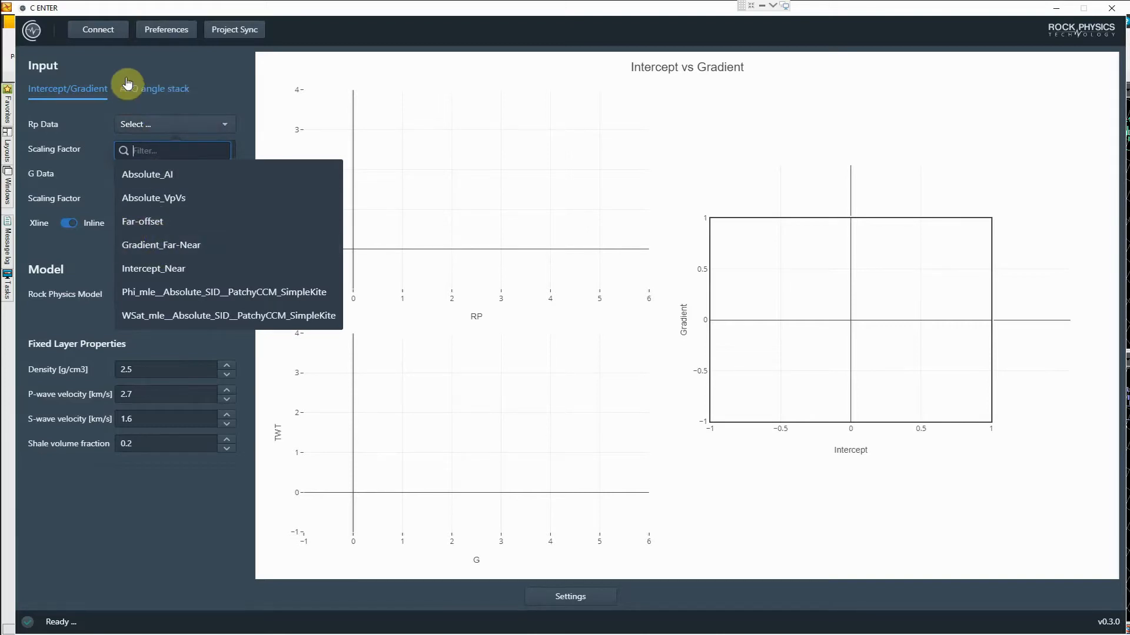
mouse_move(141, 10)
left_mouse_down()
mouse_move(136, 158)
mouse_move(140, 15)
left_mouse_up()
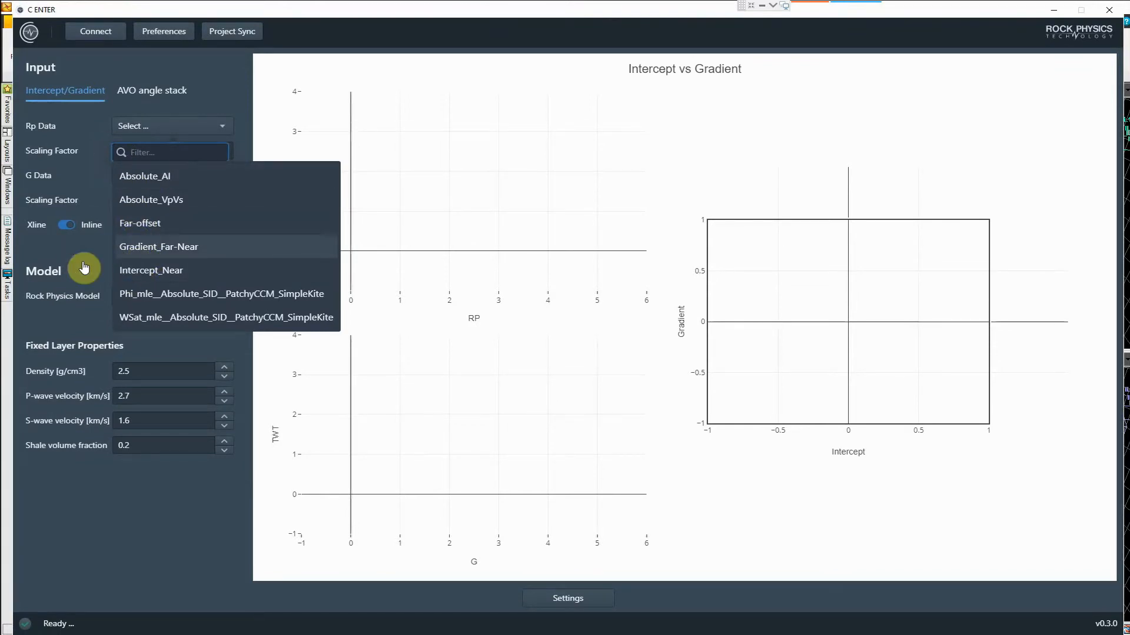
left_click(161, 275)
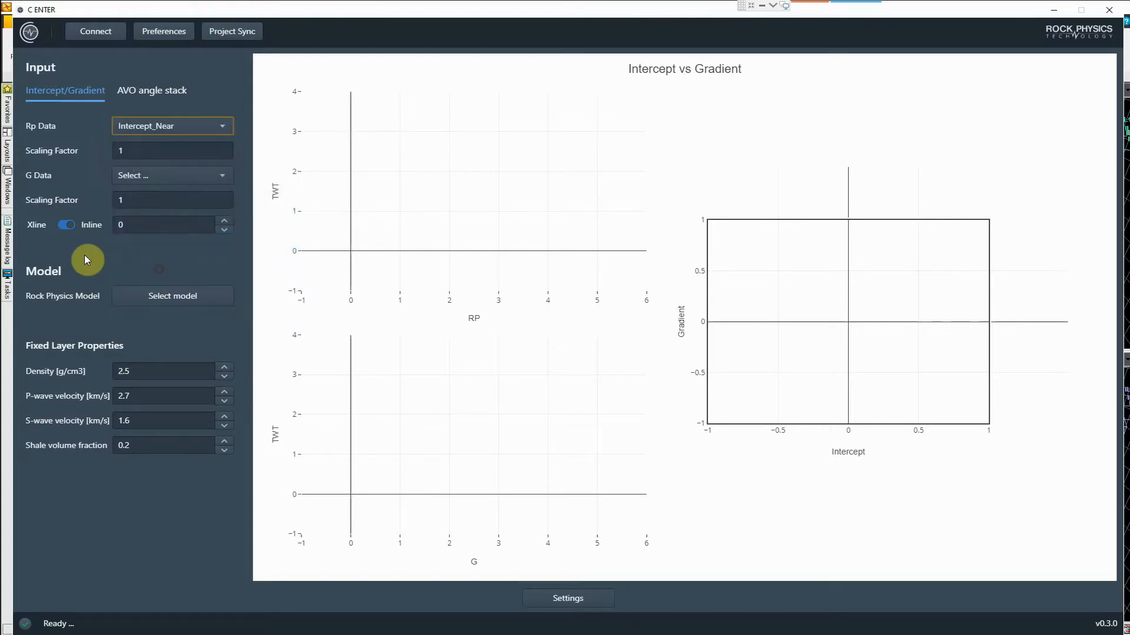
left_click(147, 182)
left_click(152, 295)
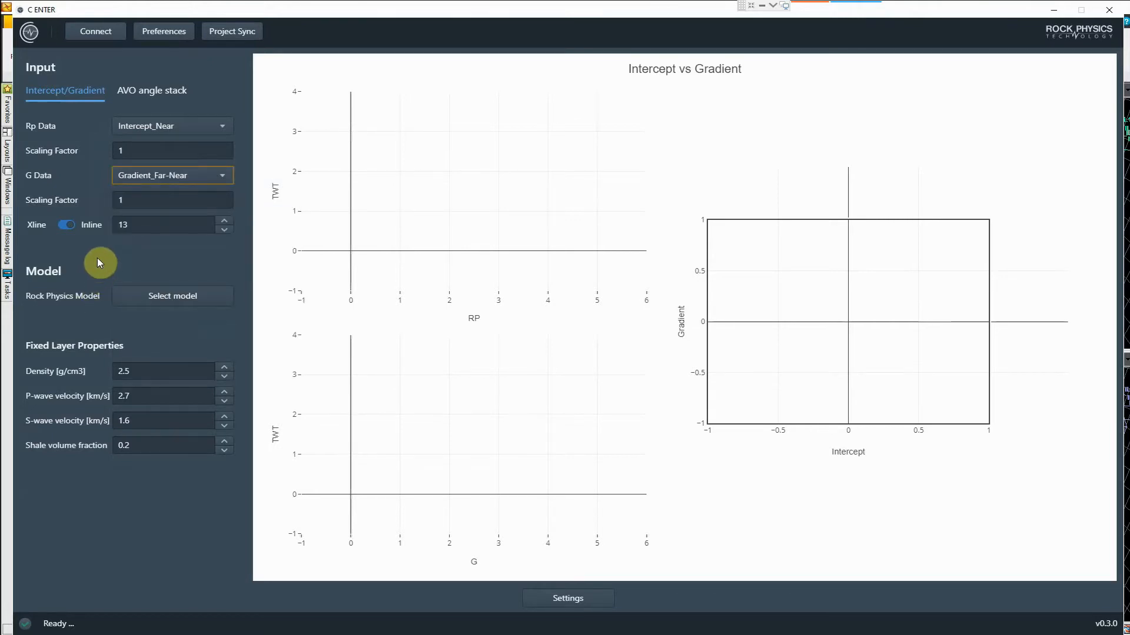
Load PatchyCCM_50.NTRG from the models folder as the rock physics model
left_click(154, 297)
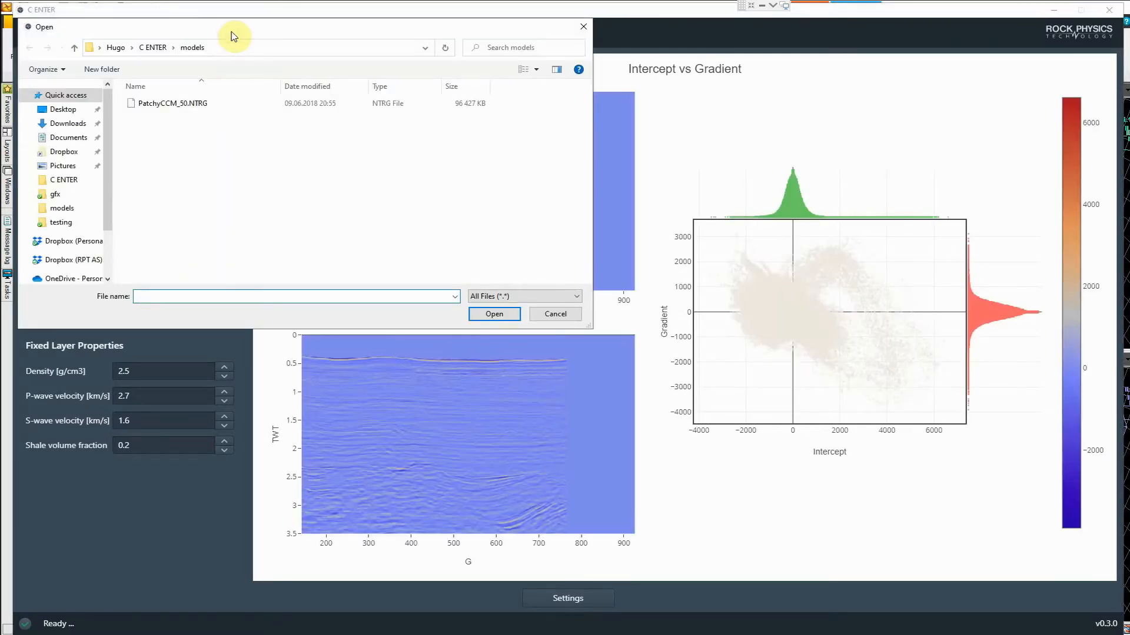
left_click_drag(229, 34, 275, 123)
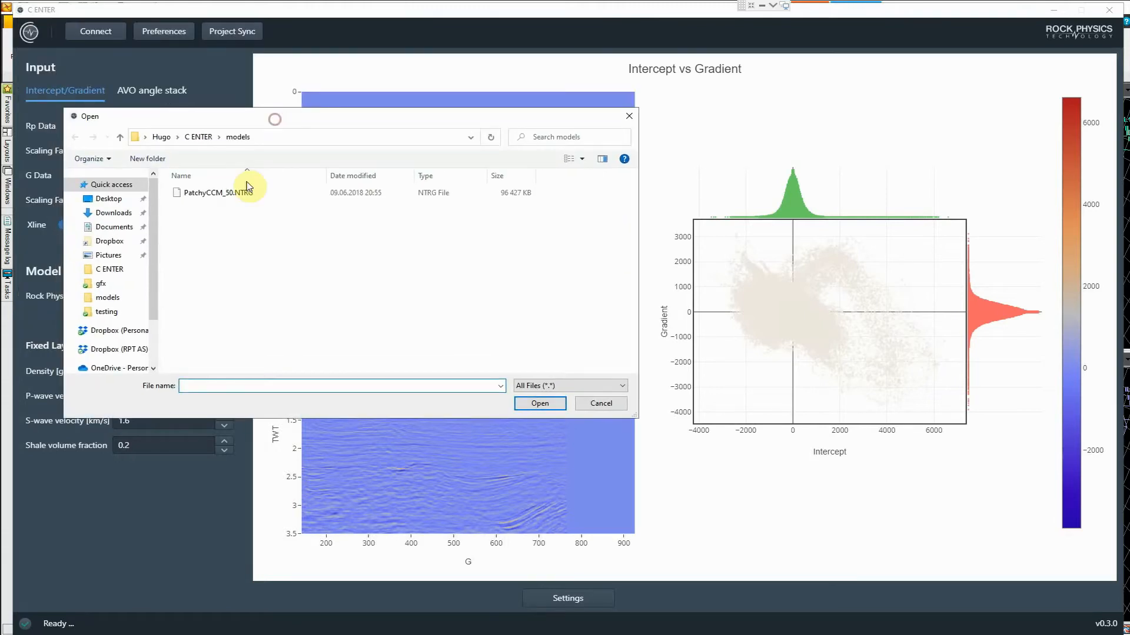
left_click(234, 193)
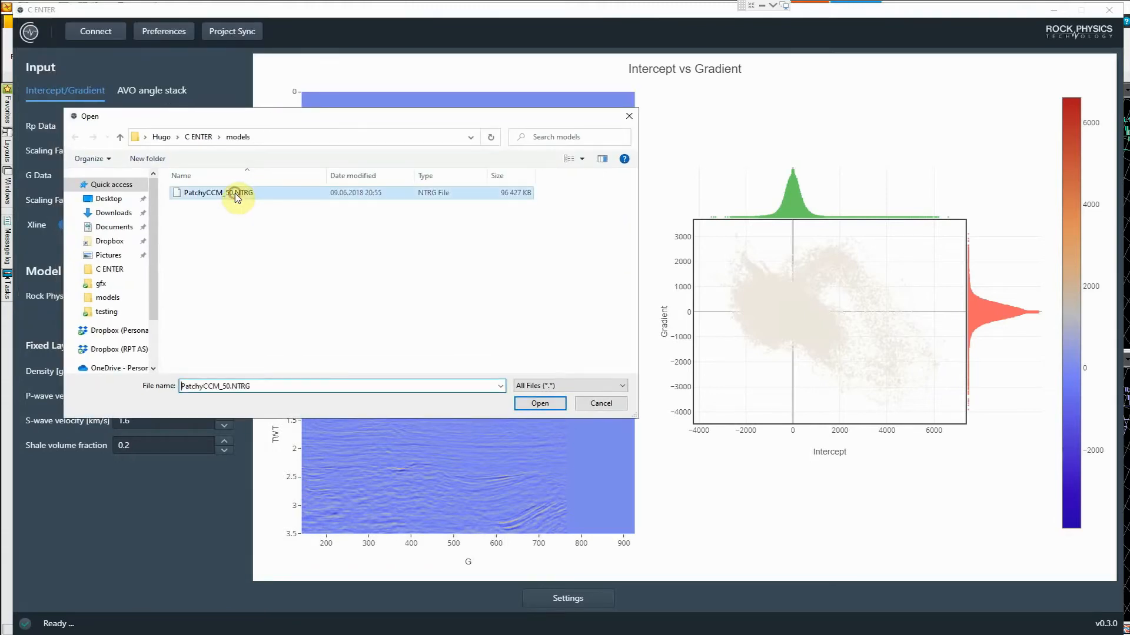
left_click(540, 405)
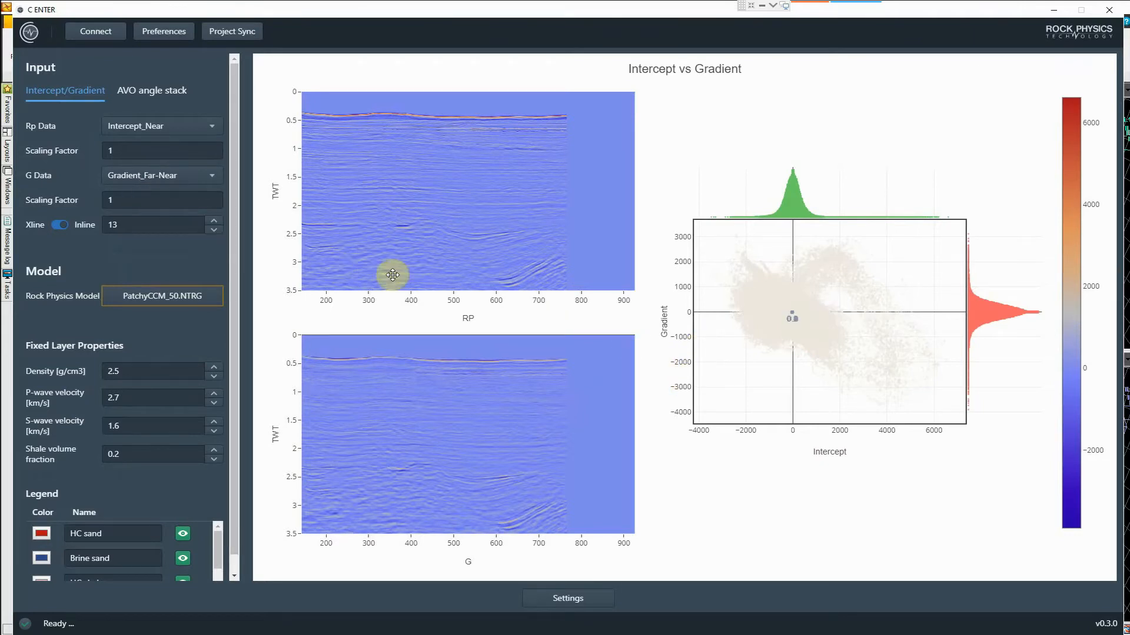
Switch to Petrel and hide Survey 1 from 3D window 2
left_click(123, 225)
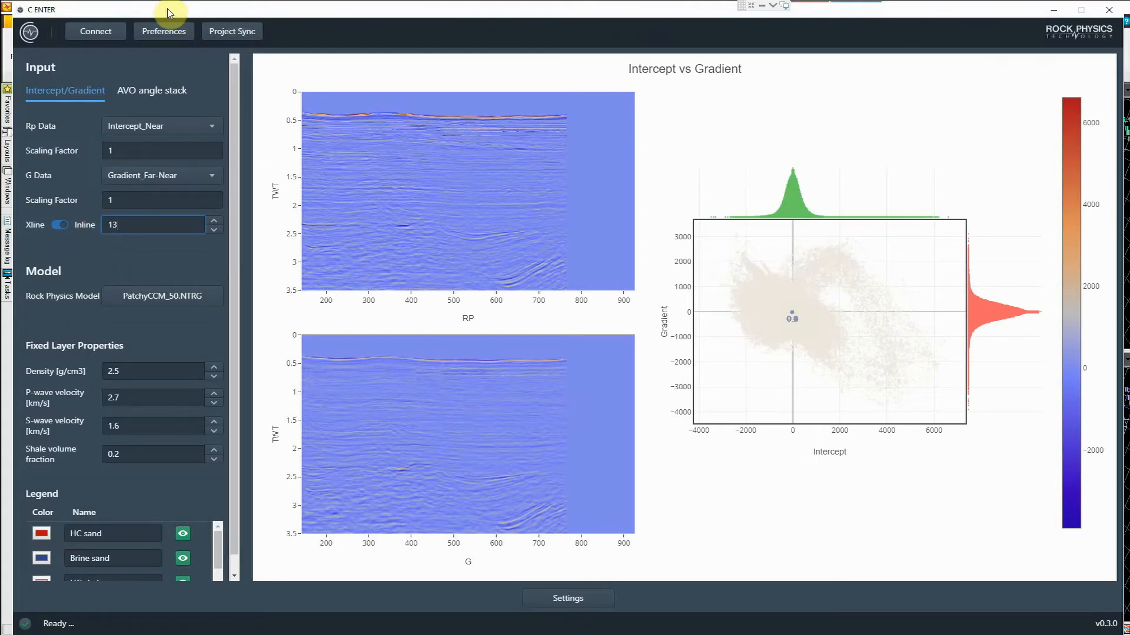
left_click_drag(171, 13, 725, 14)
left_click(426, 213)
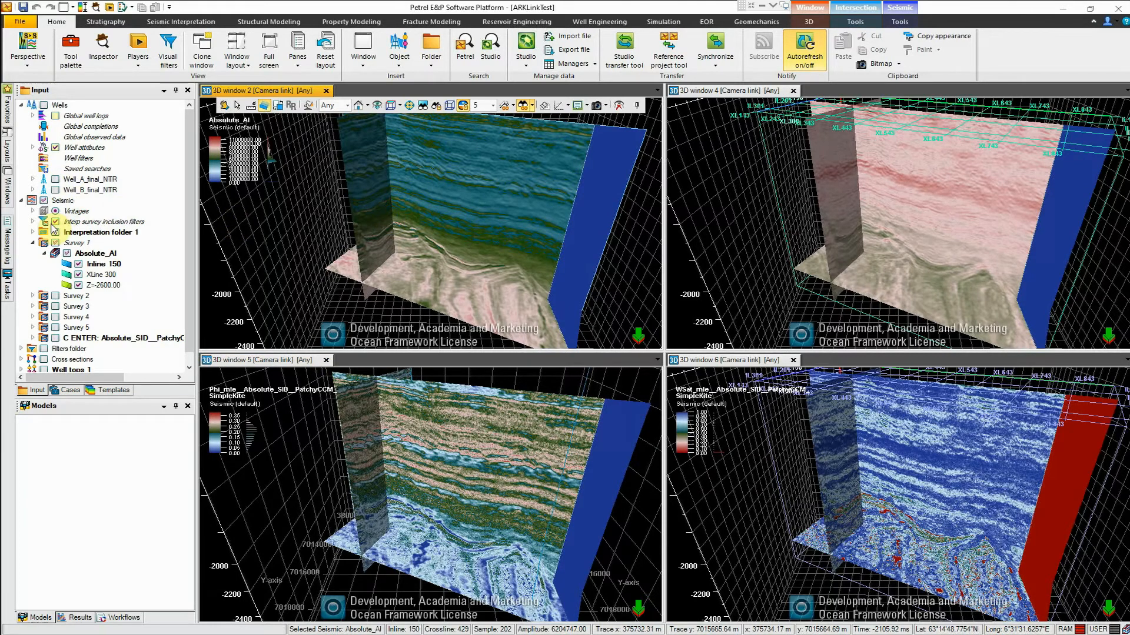
left_click(32, 243)
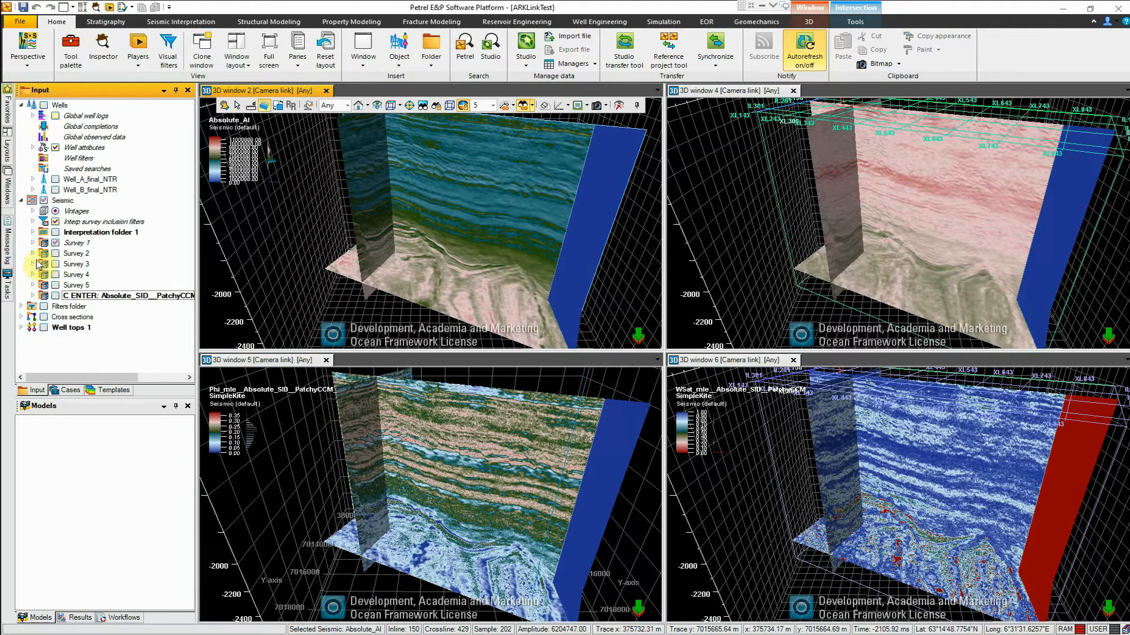
left_click(406, 217)
left_click(55, 243)
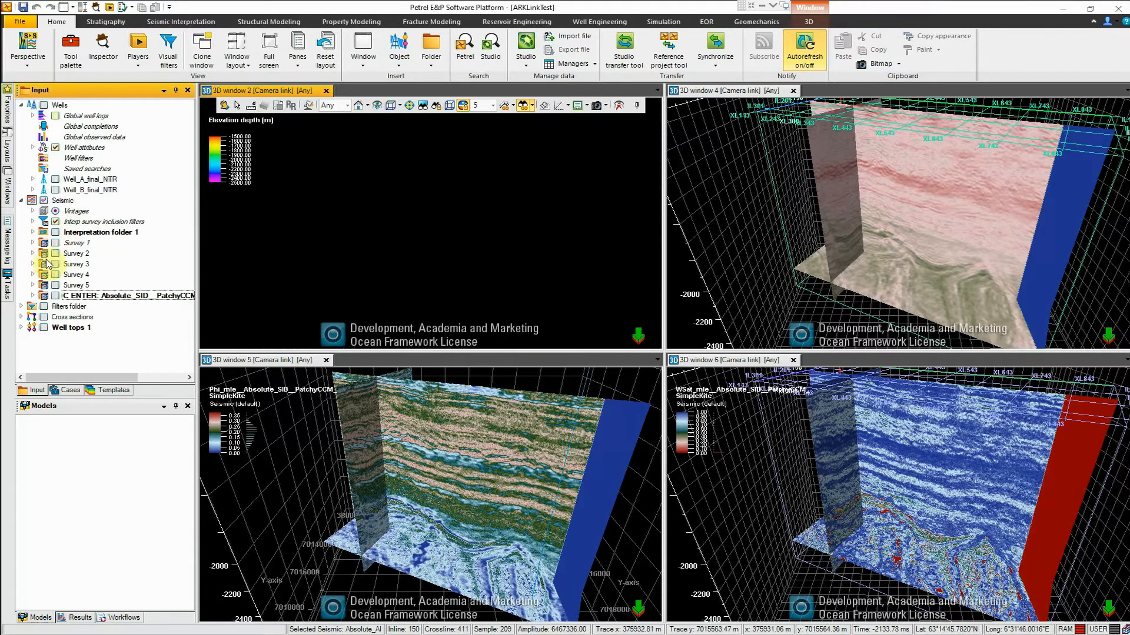
Display Inline 106 and XLine 534 of the Intercept_Near cube from Survey 3 in 3D window 2
left_click(32, 264)
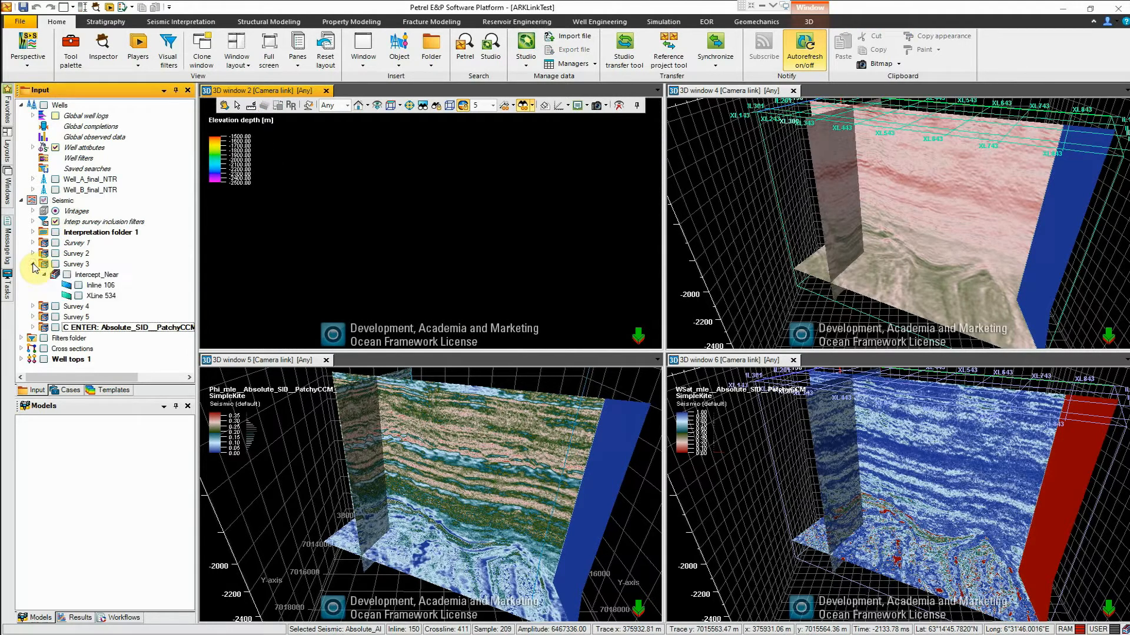
left_click(78, 286)
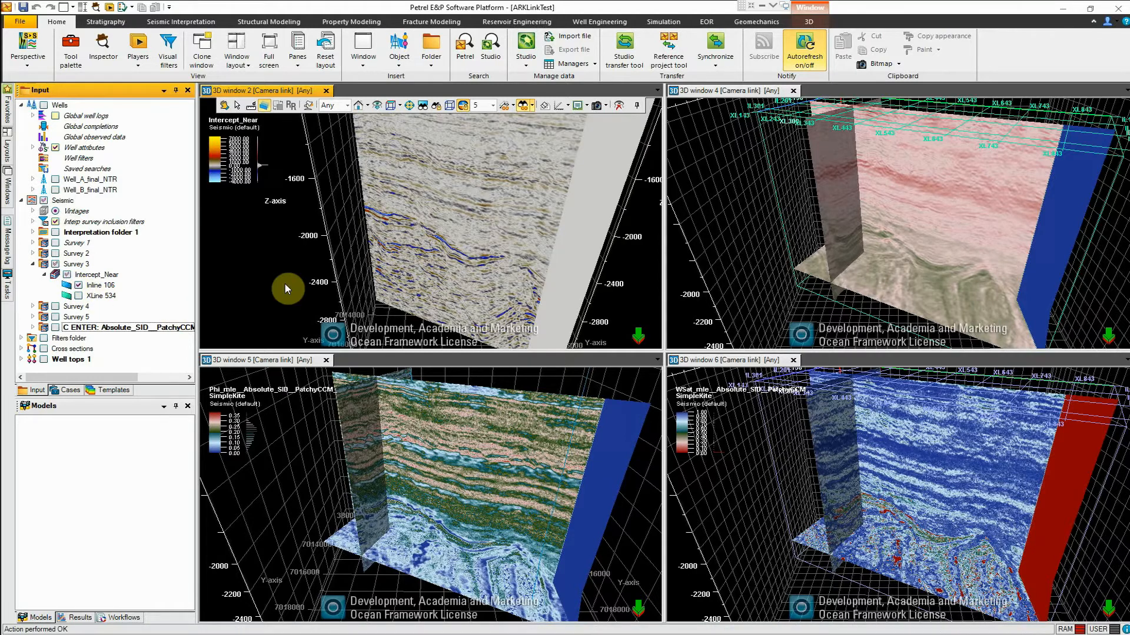
left_click(79, 296)
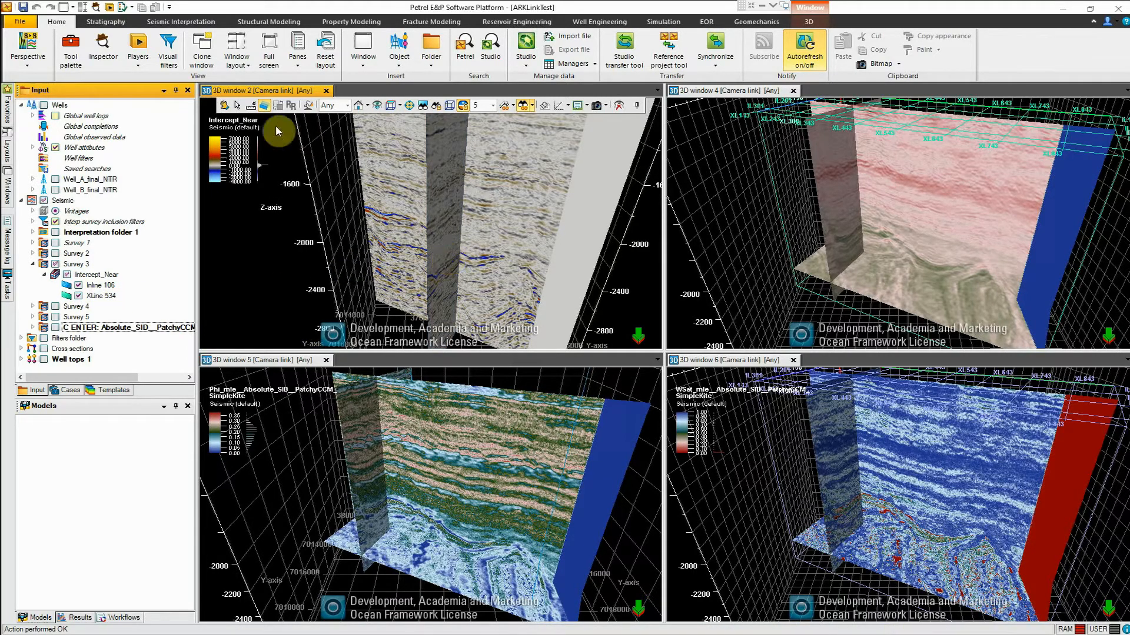
Move the displayed Intercept_Near sections to Inline 13 and XLine 143
mouse_move(403, 217)
left_mouse_down()
mouse_move(434, 224)
mouse_move(387, 221)
left_mouse_up()
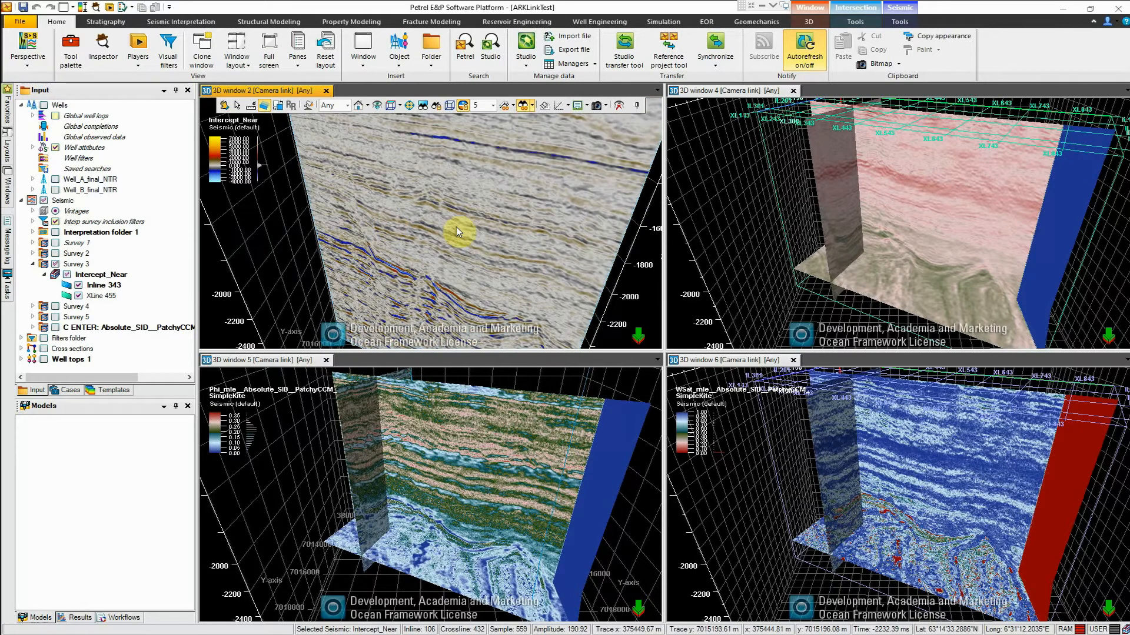
scroll(530, 181, "down", 3)
left_click(420, 227)
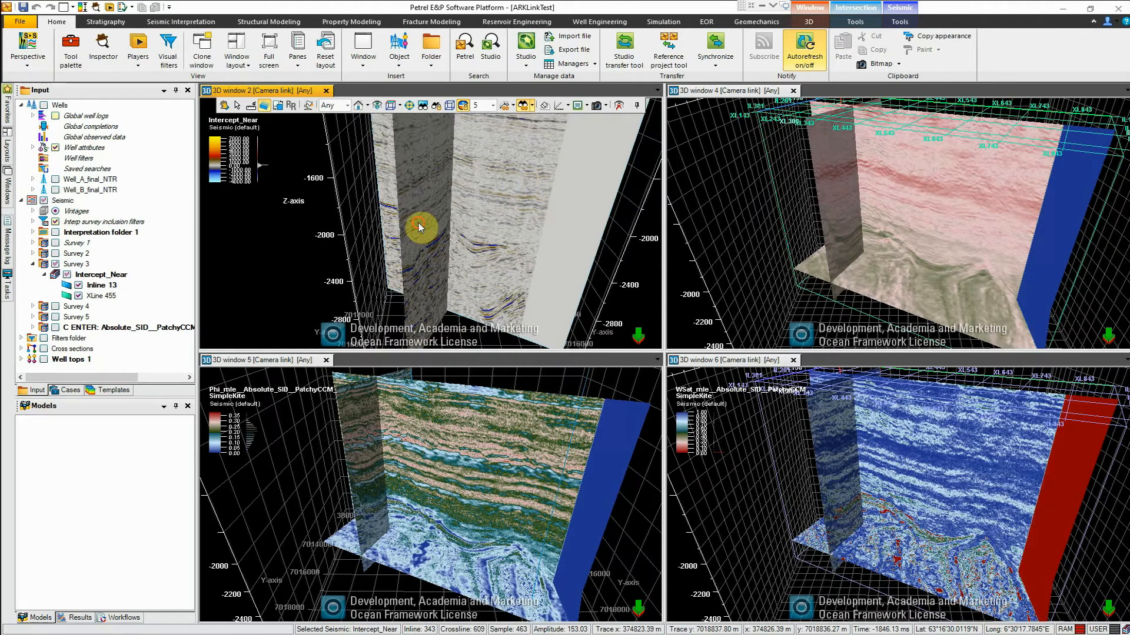
left_click_drag(420, 227, 310, 212)
left_click(310, 222)
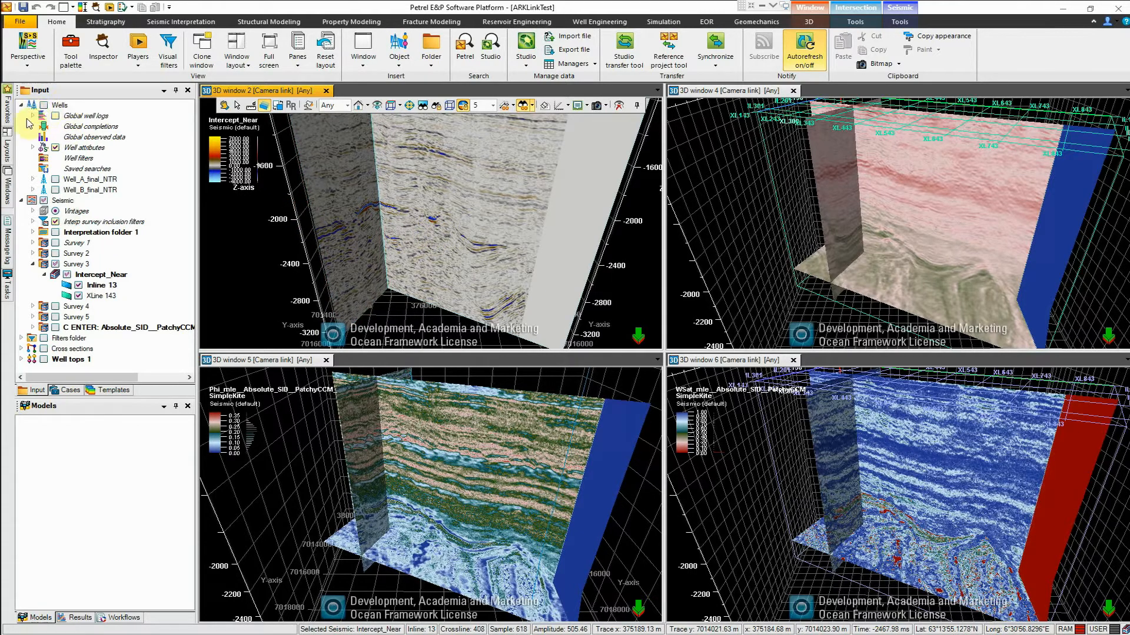
Display Well_A_final_NTR with its phie_ntr effective porosity log in 3D window 2
left_click(55, 179)
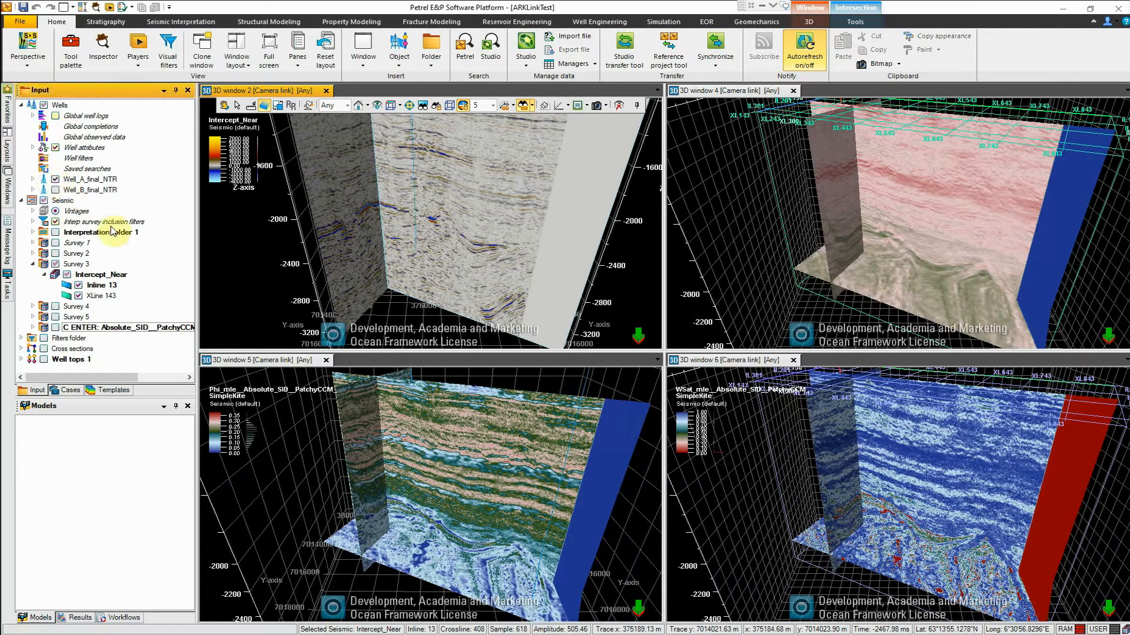
left_click(32, 180)
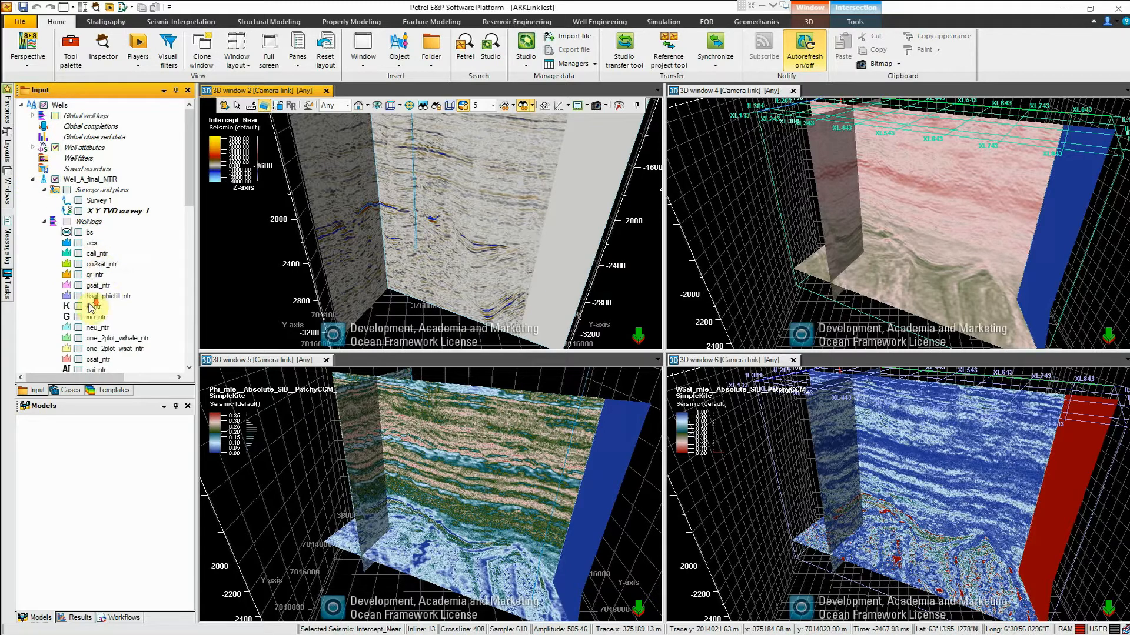
scroll(101, 312, "down", 2)
scroll(101, 318, "down", 7)
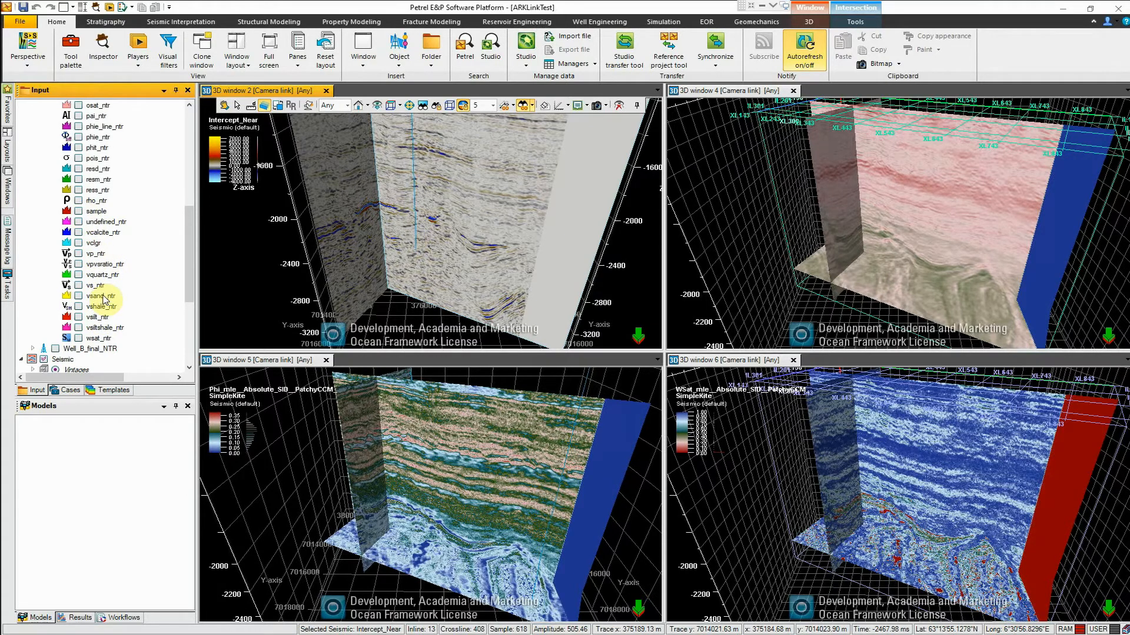
left_click(78, 137)
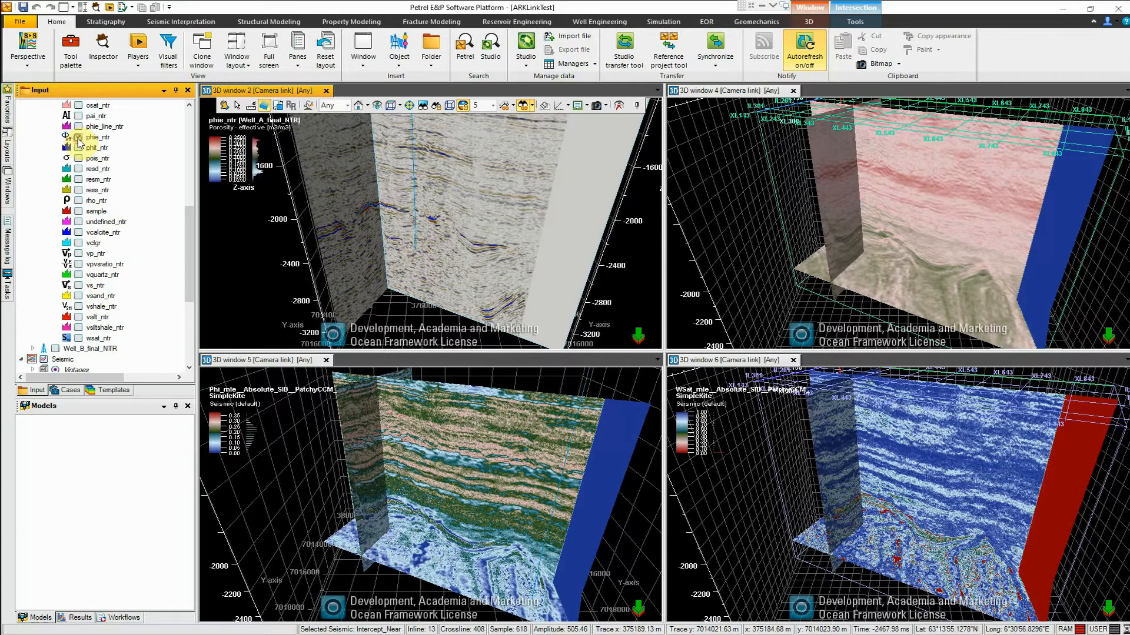
Move the Intercept_Near inline section to Inline 89, alongside Well_A_final_NTR
left_click_drag(450, 247, 461, 239)
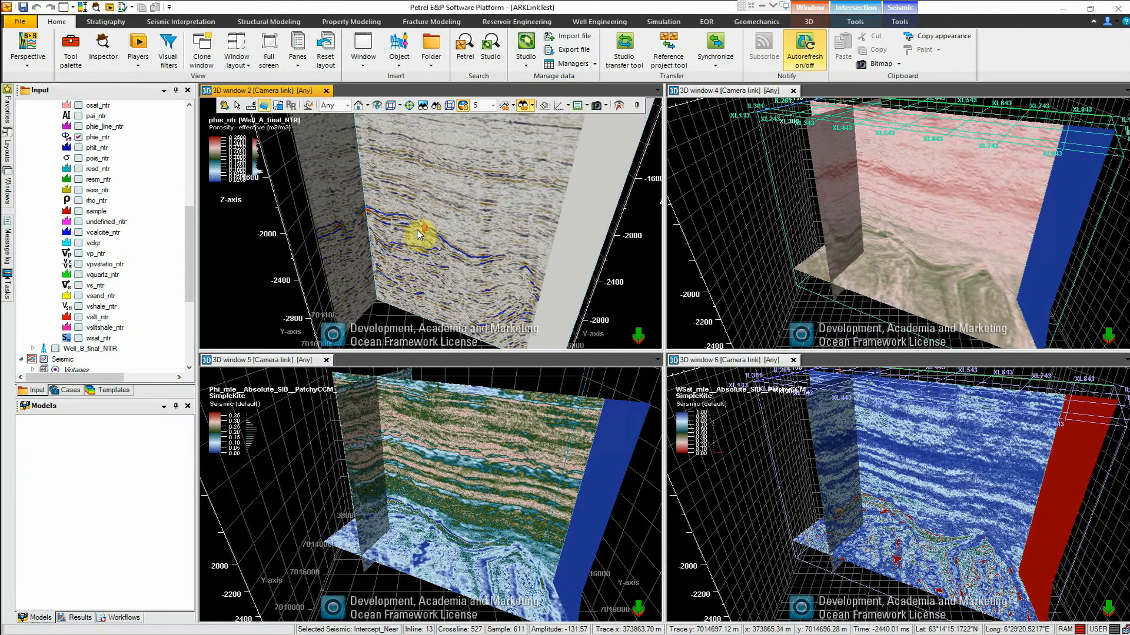
left_click(418, 234)
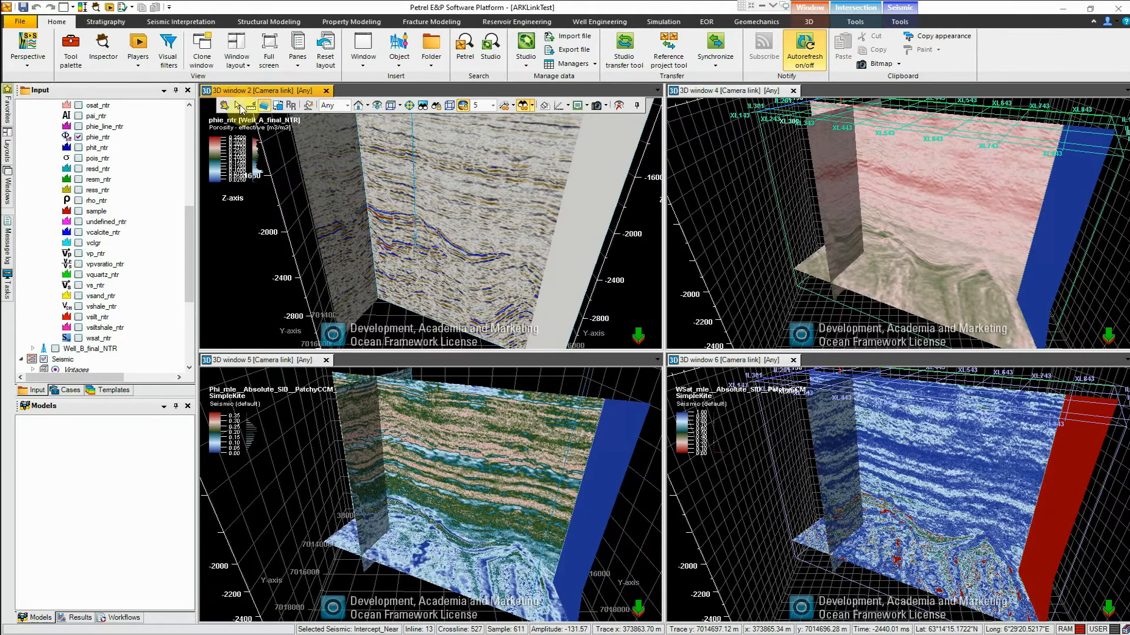
Examine the phie_ntr log against the seismic reflectors around Well_A_final_NTR and check the displayed inline number in Survey 3
left_click(223, 105)
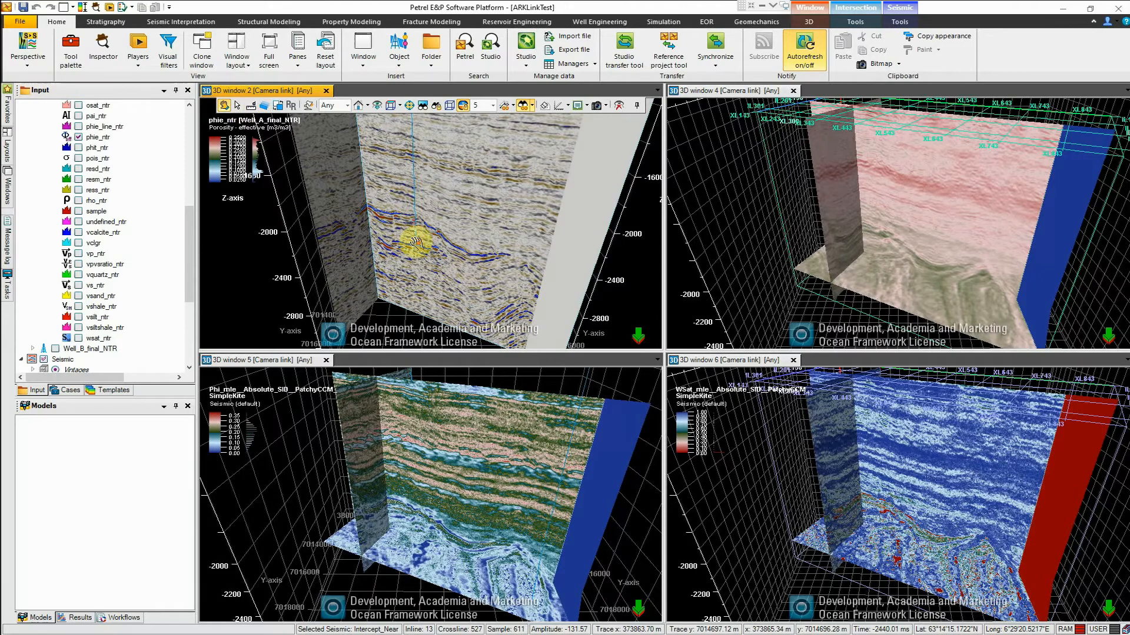
scroll(415, 243, "up", 5)
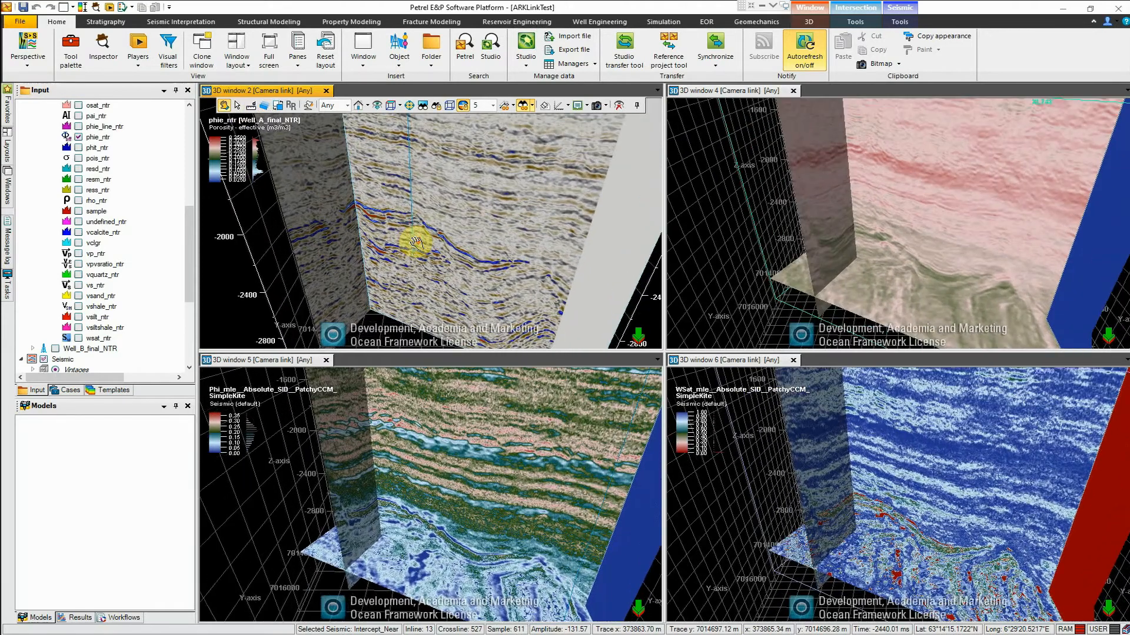
scroll(415, 243, "up", 5)
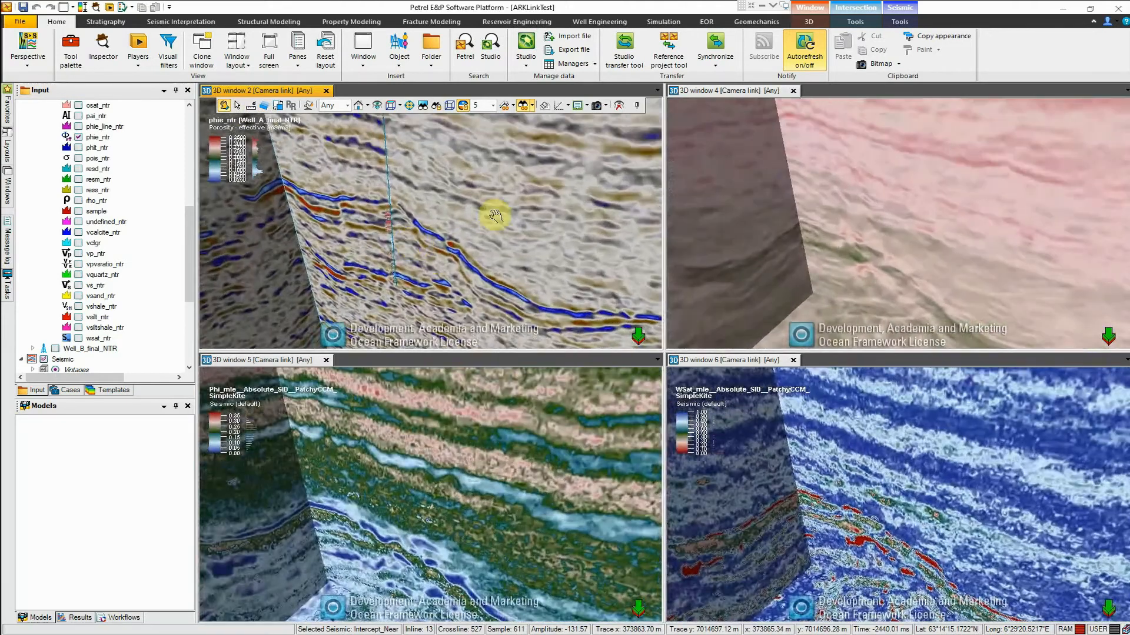
left_click_drag(494, 216, 380, 279)
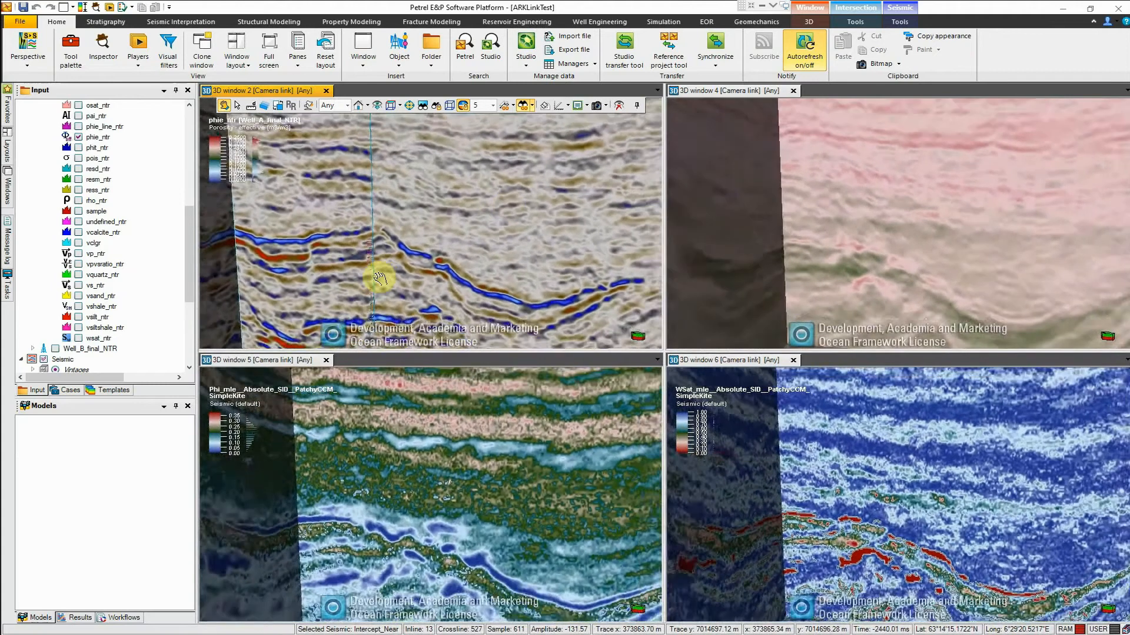
scroll(379, 279, "up", 5)
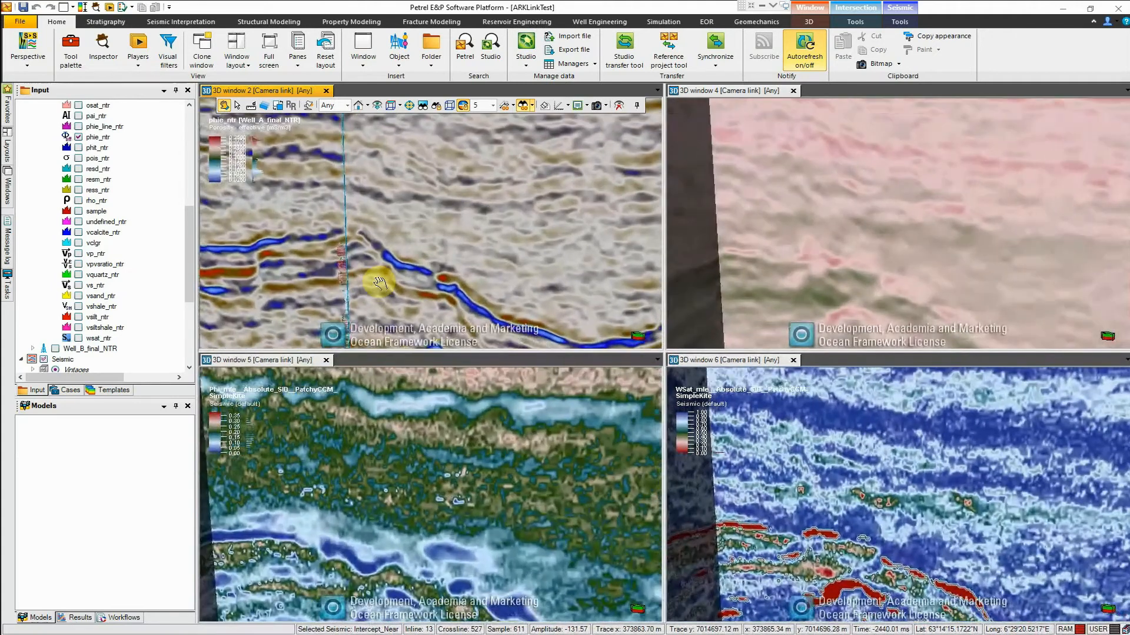
scroll(379, 282, "up", 3)
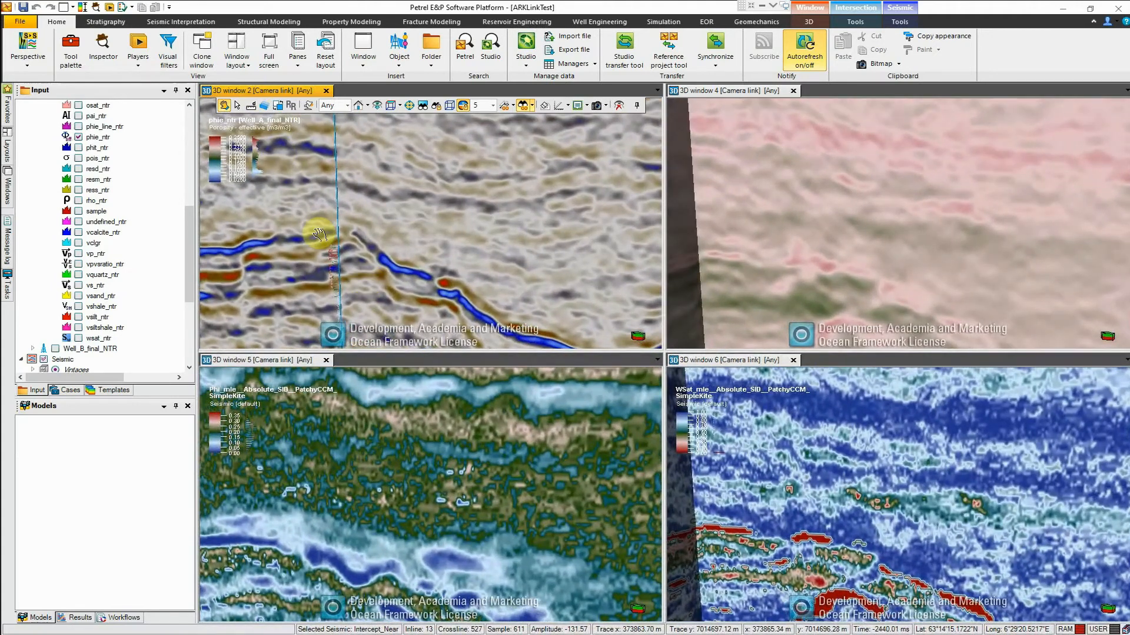
scroll(406, 253, "up", 2)
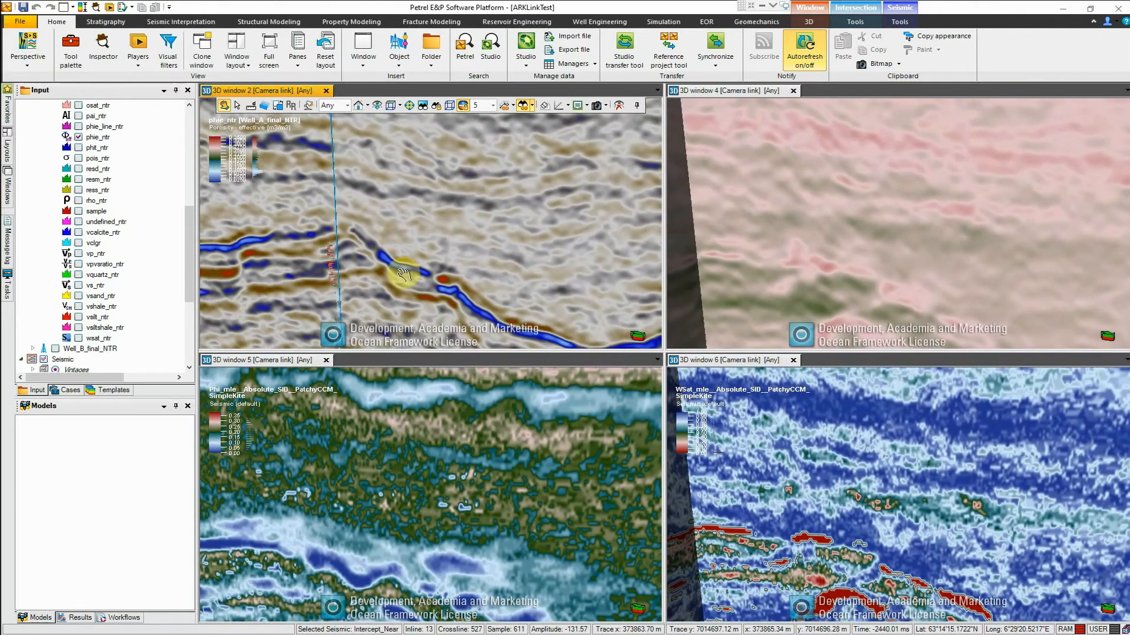
left_click_drag(403, 274, 451, 216)
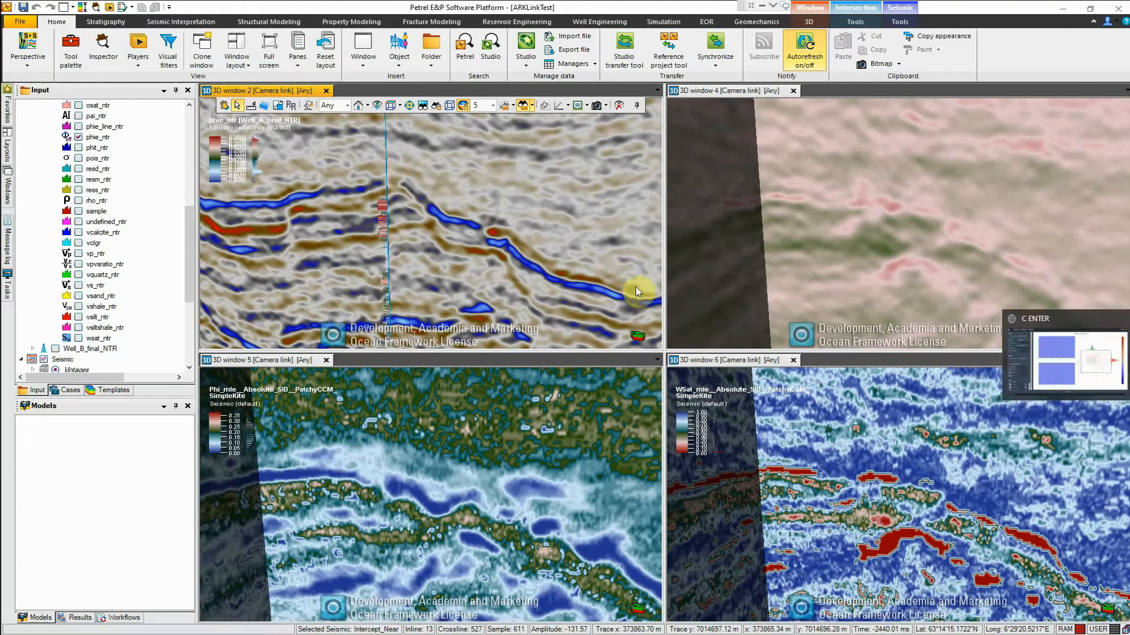
scroll(176, 306, "down", 5)
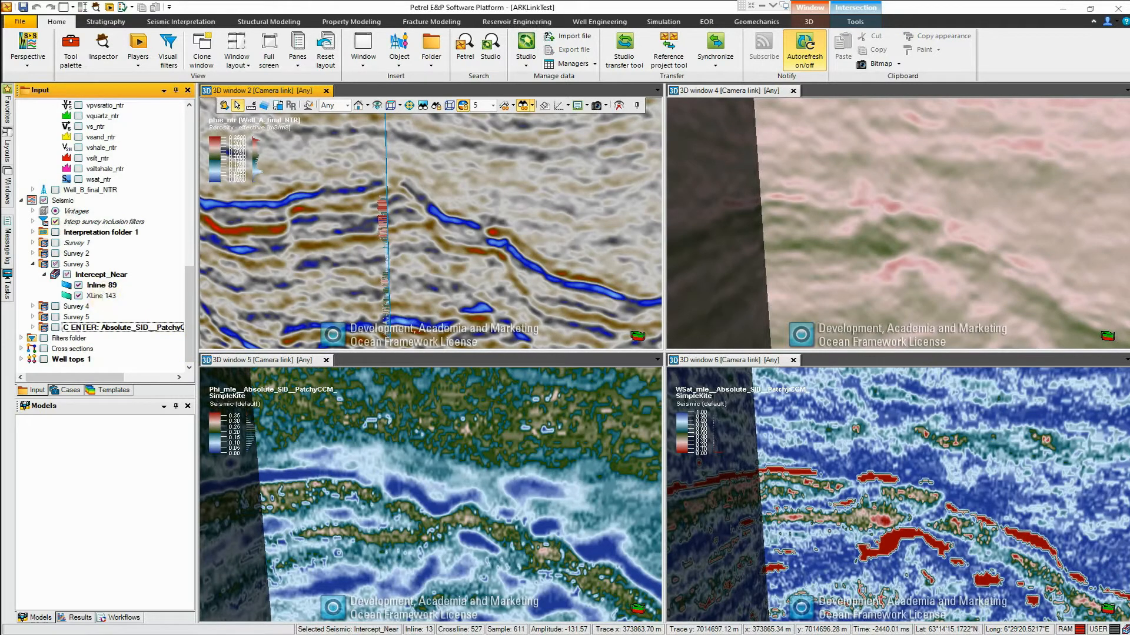
Switch to C ENTER and set the displayed section to Inline 89
key("alt+Tab")
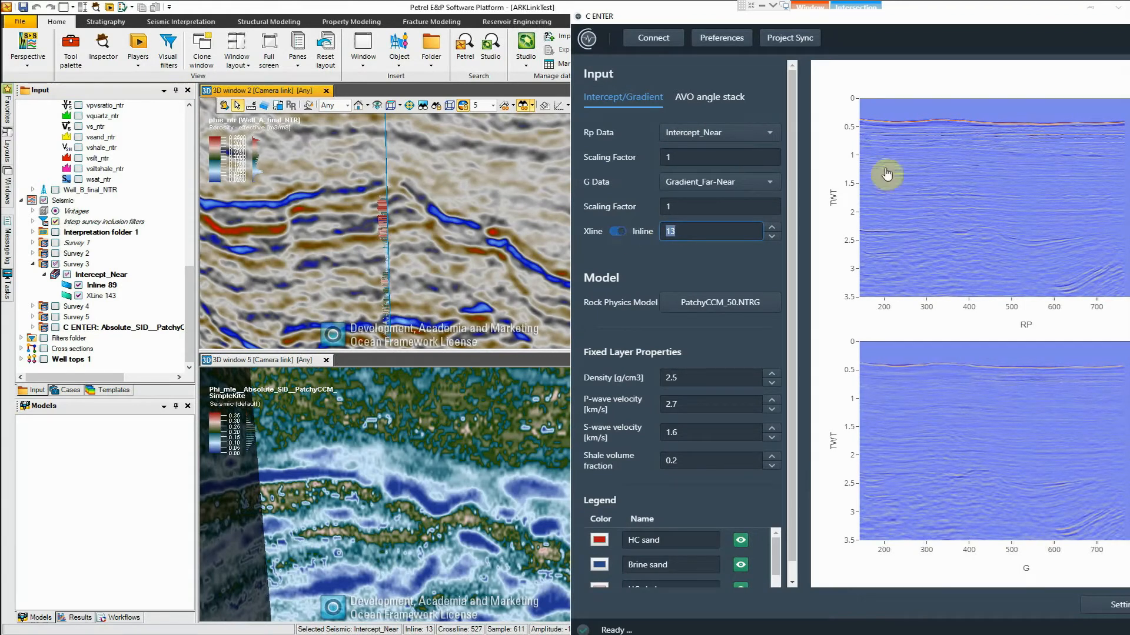
type("89")
left_click_drag(892, 23, 351, 18)
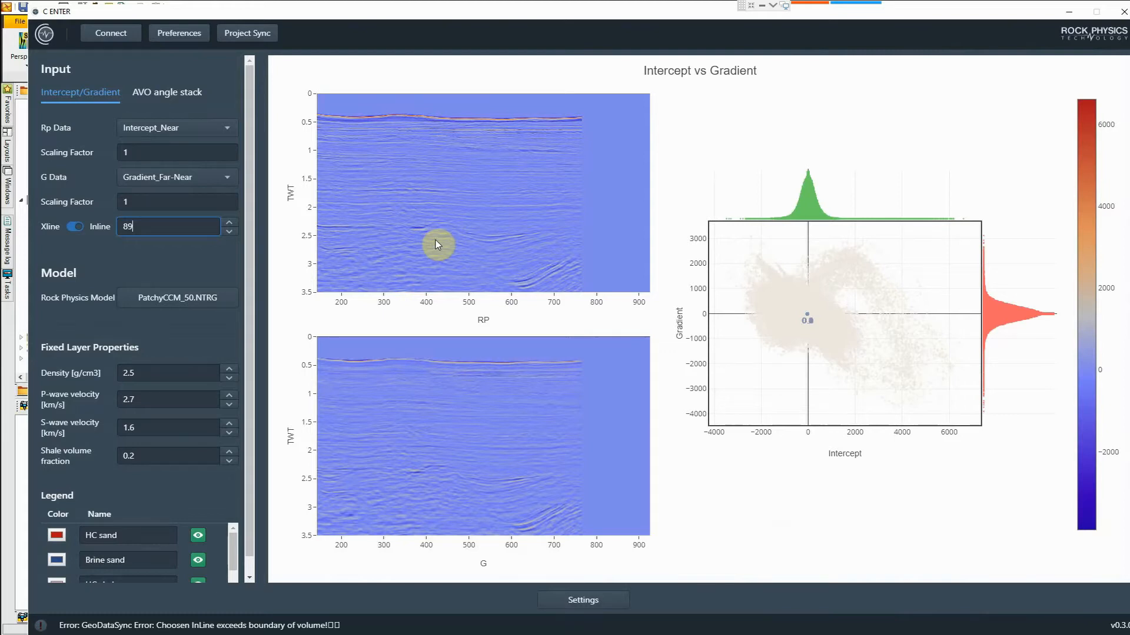
key("Return")
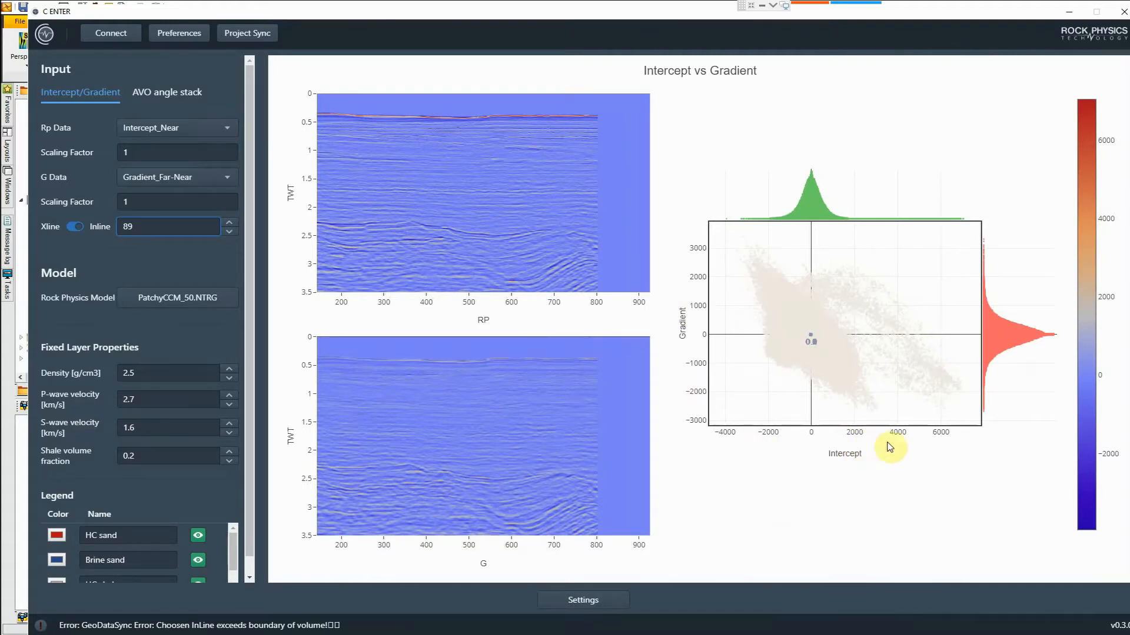
Set the scaling factor to 0.0001 for the Intercept_Near data and 0.001 for the Gradient_Far-Near data
left_click(155, 154)
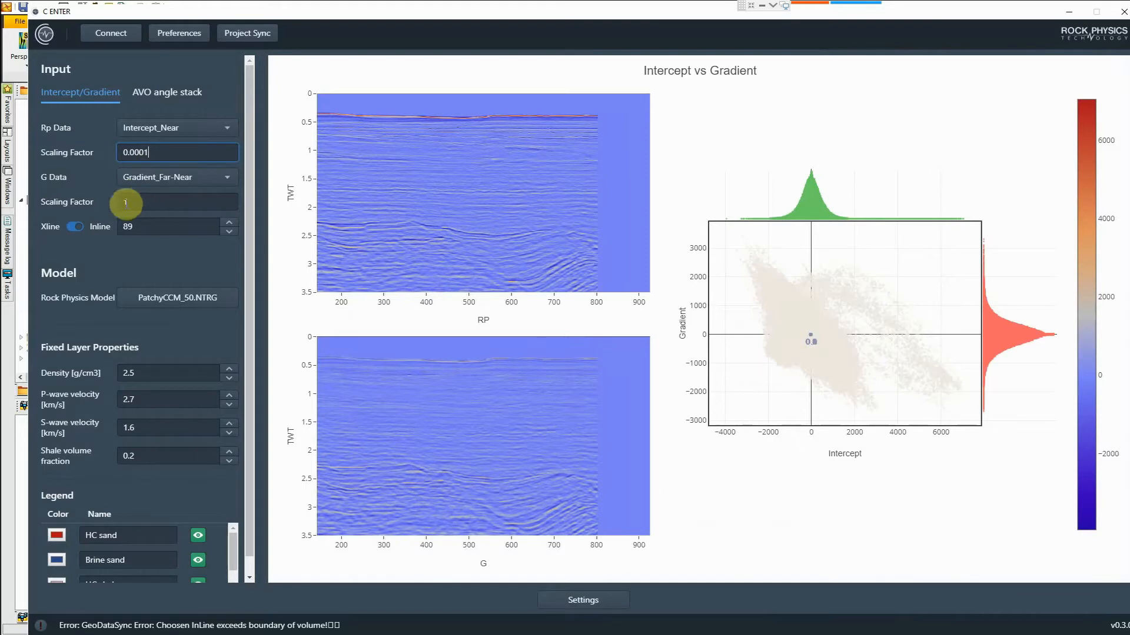
left_click(115, 202)
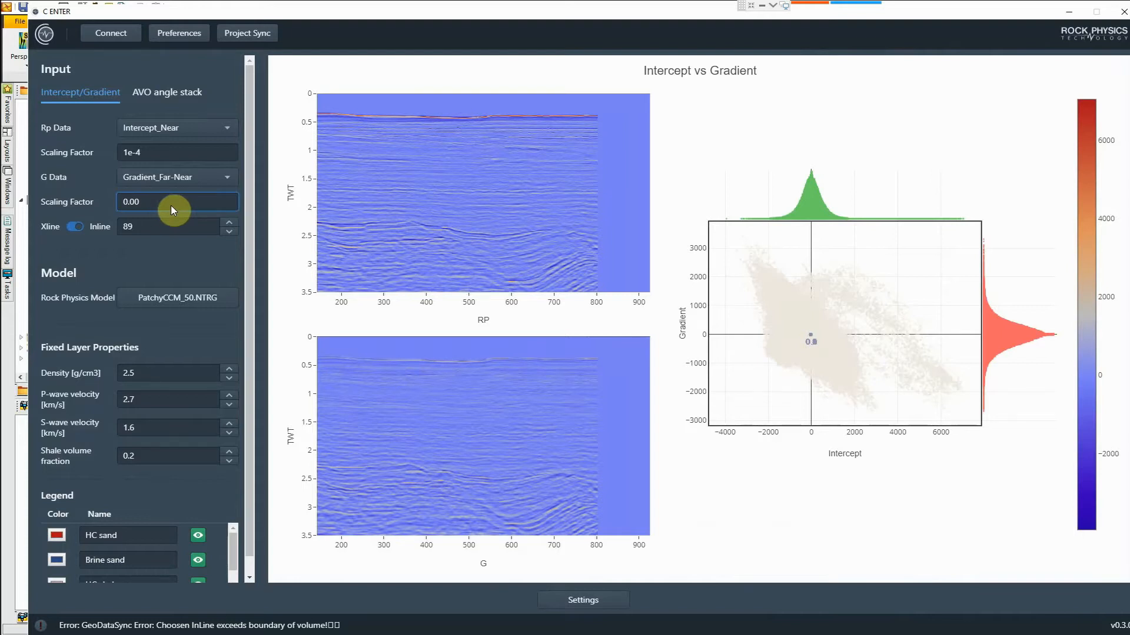
type("11")
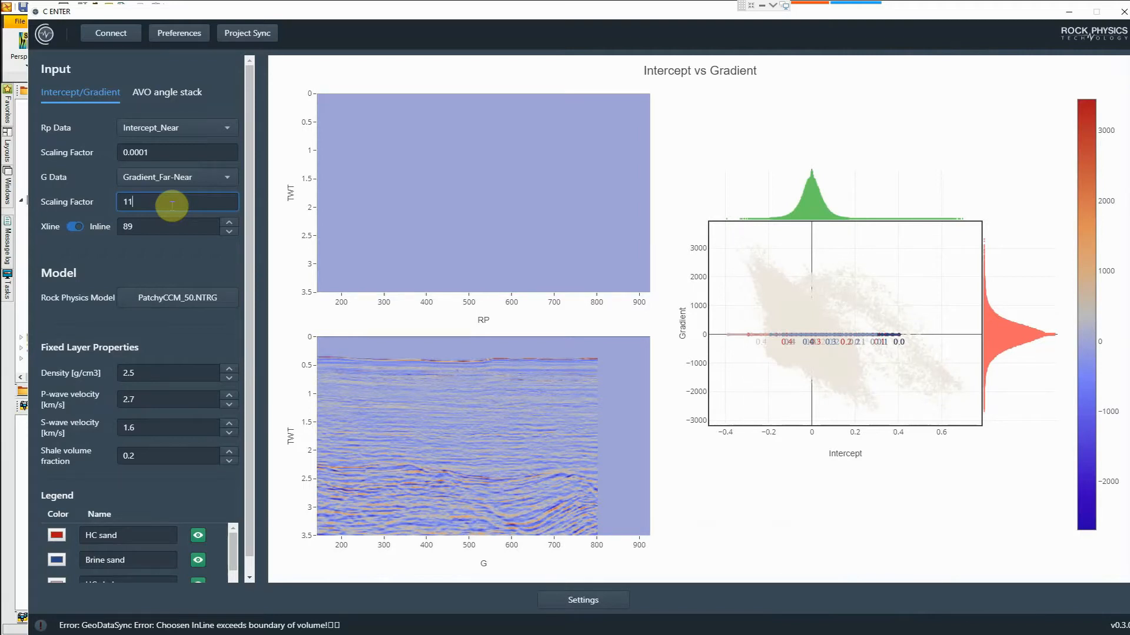
left_click_drag(171, 204, 119, 211)
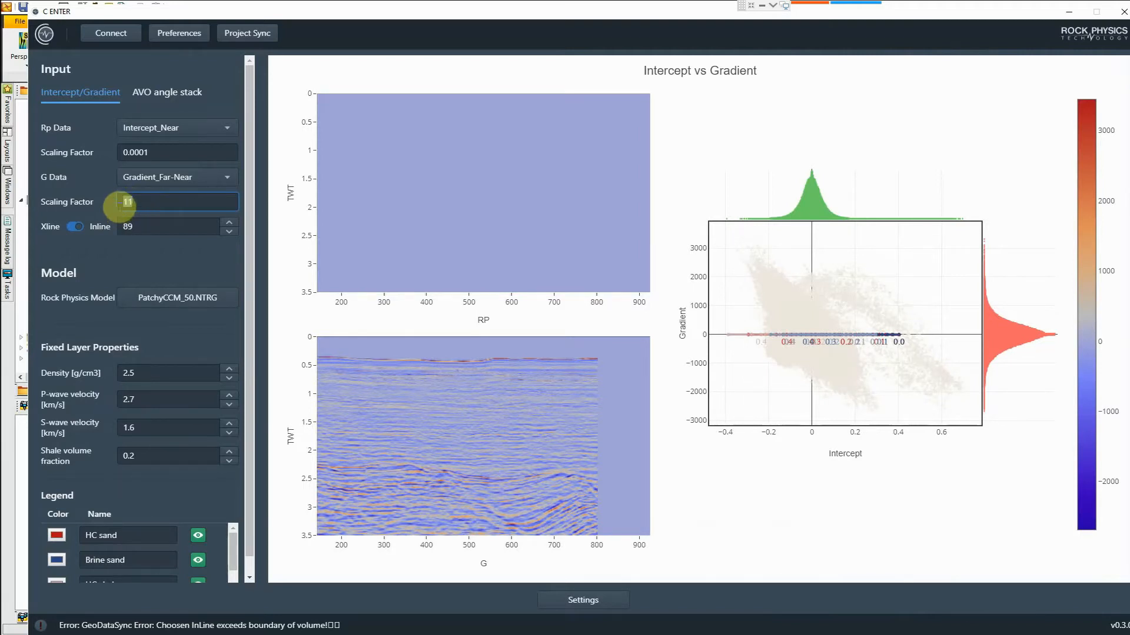
type("1e-3")
key("Return")
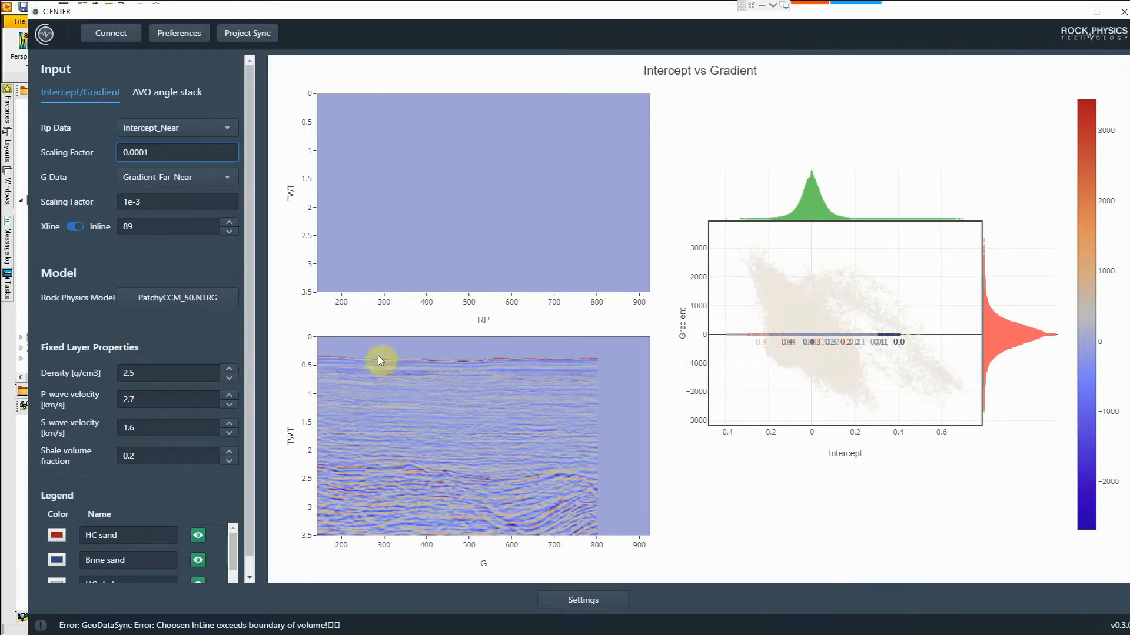
Lower the Gradient_Far-Near scaling factor to 0.0001 and update the crossplot
left_click(168, 202)
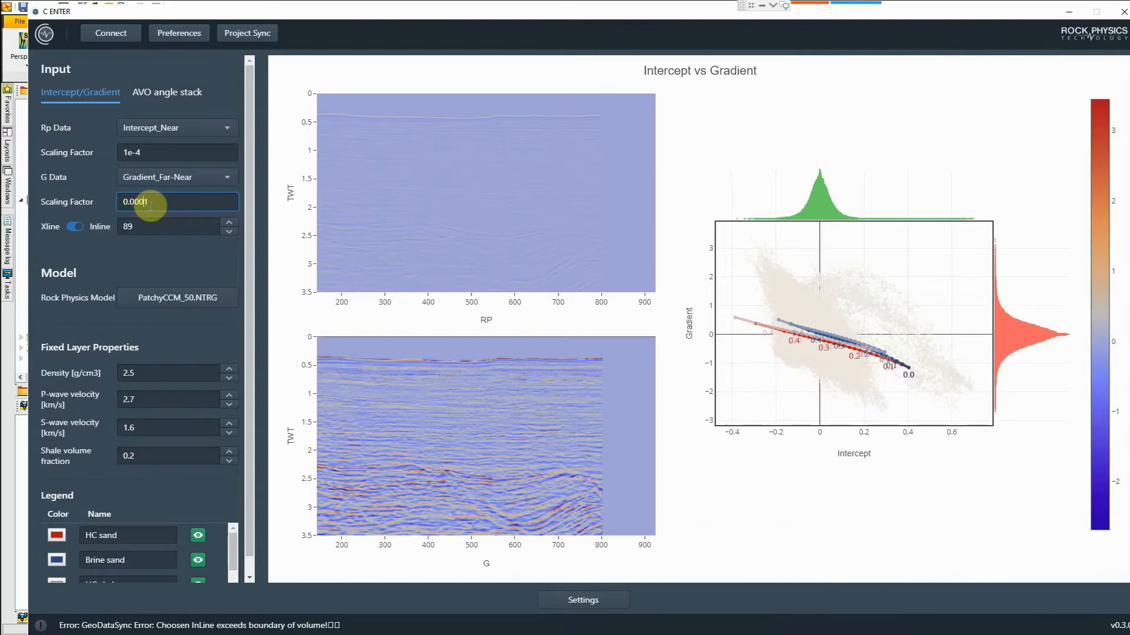
key("Return")
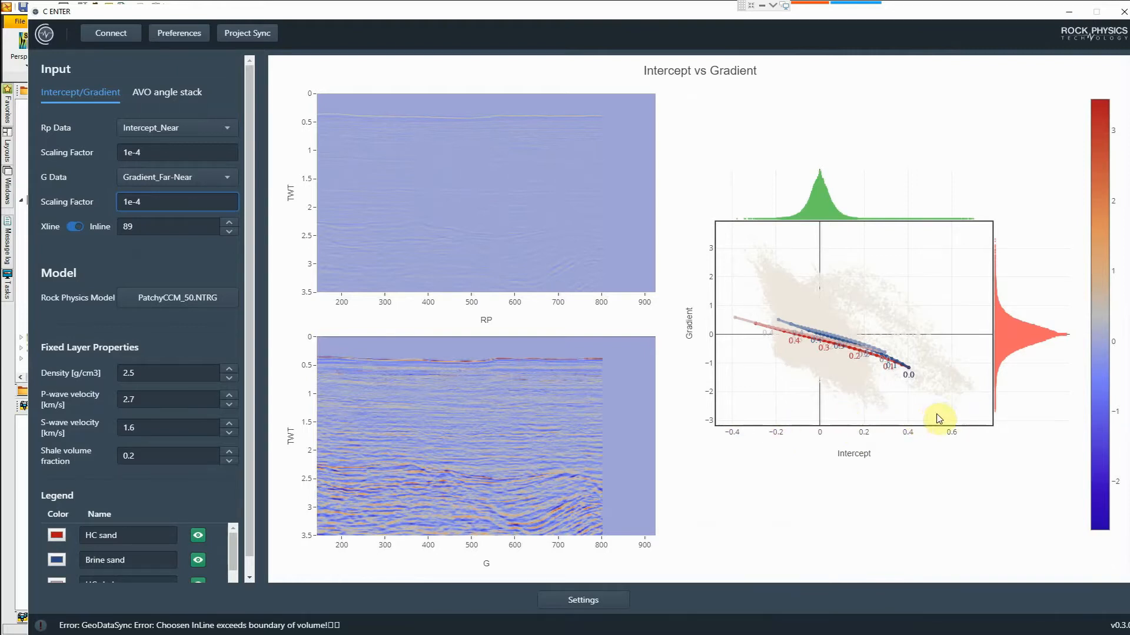
key("Return")
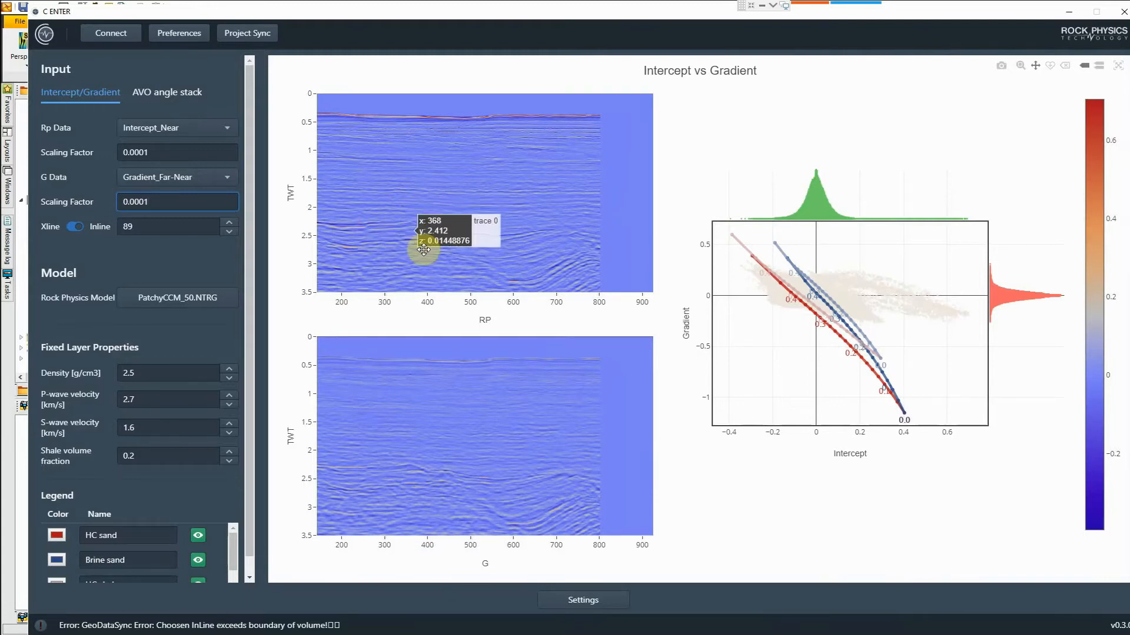
Lasso two separate areas near Well A on the RP and G sections, at about 2.28 and 2.34 TWT
left_click(1022, 71)
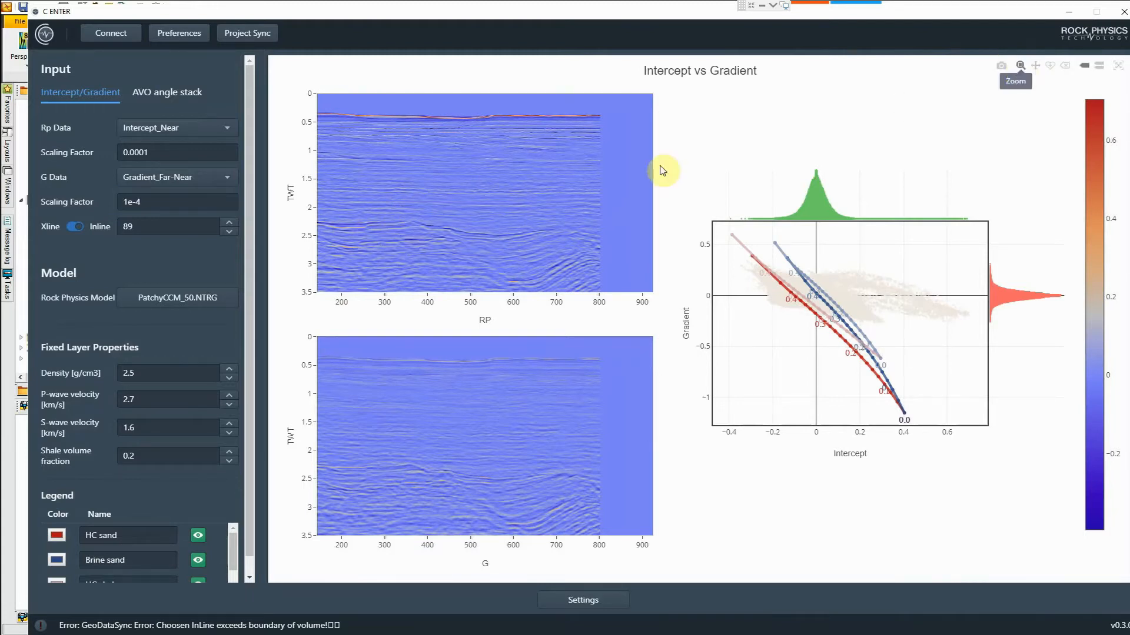
left_click_drag(383, 213, 438, 239)
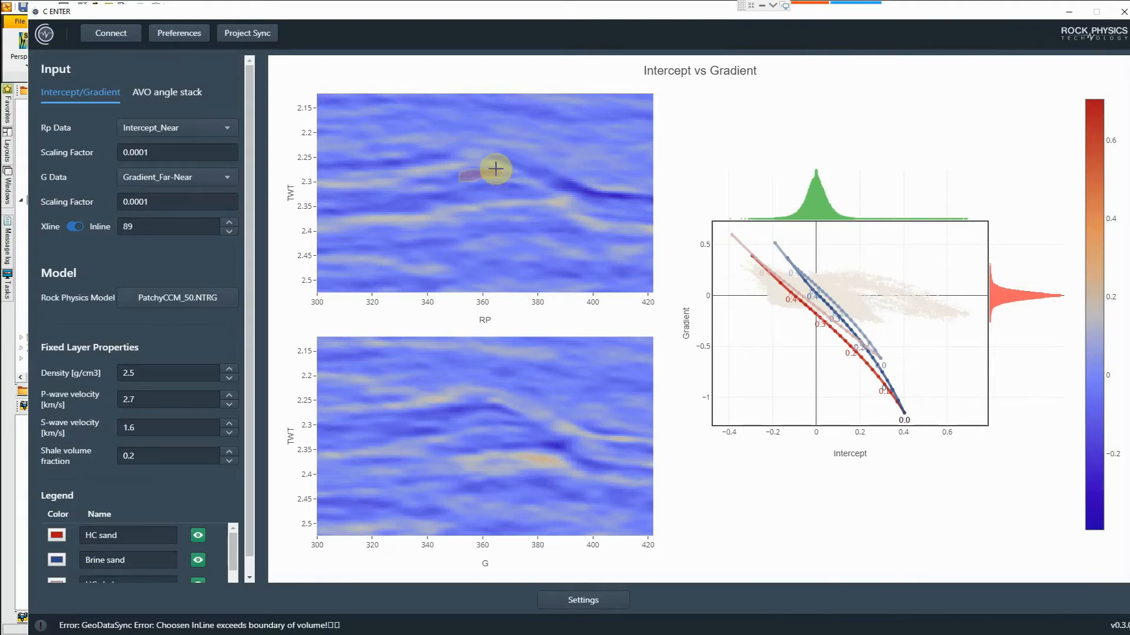
left_click_drag(480, 167, 462, 179)
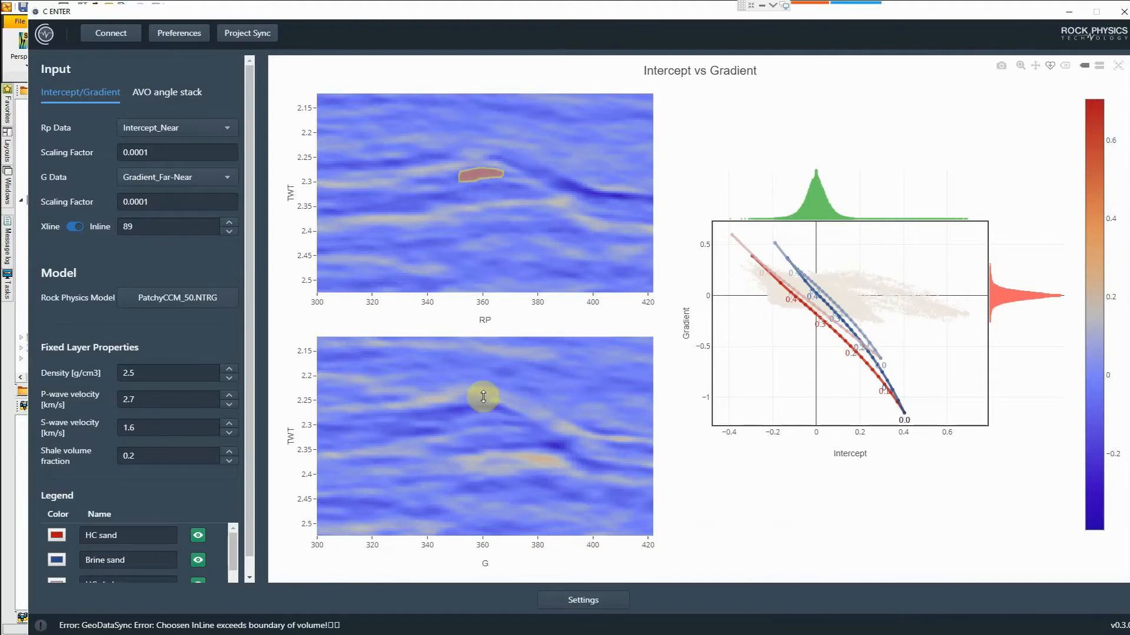
left_click(469, 423)
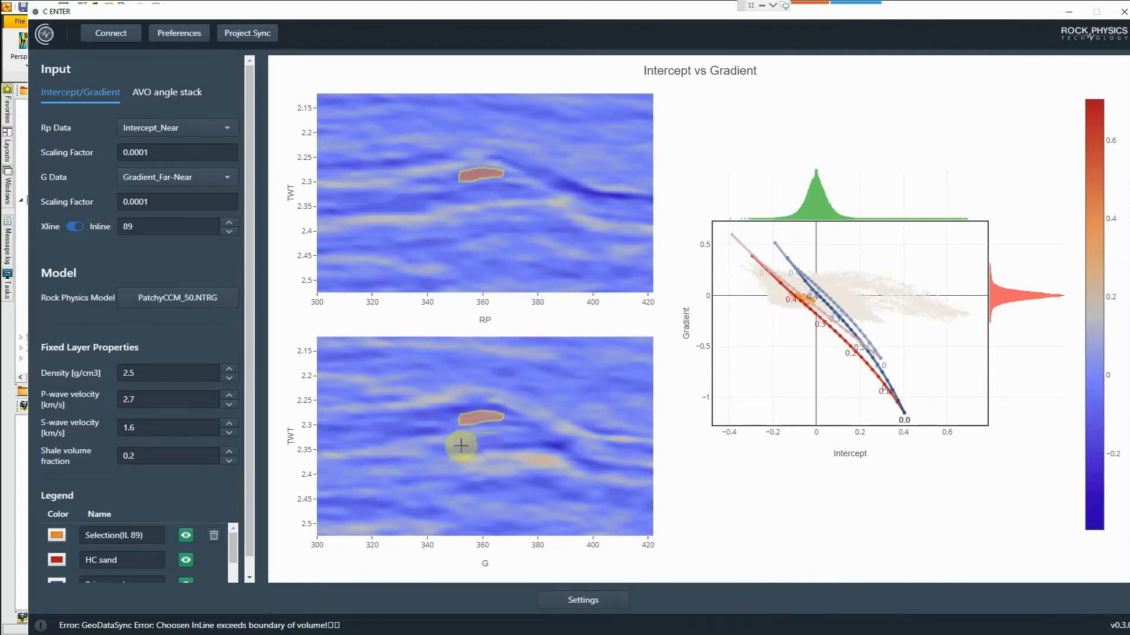
mouse_move(468, 452)
left_mouse_down()
mouse_move(532, 448)
mouse_move(509, 431)
mouse_move(507, 487)
left_mouse_up()
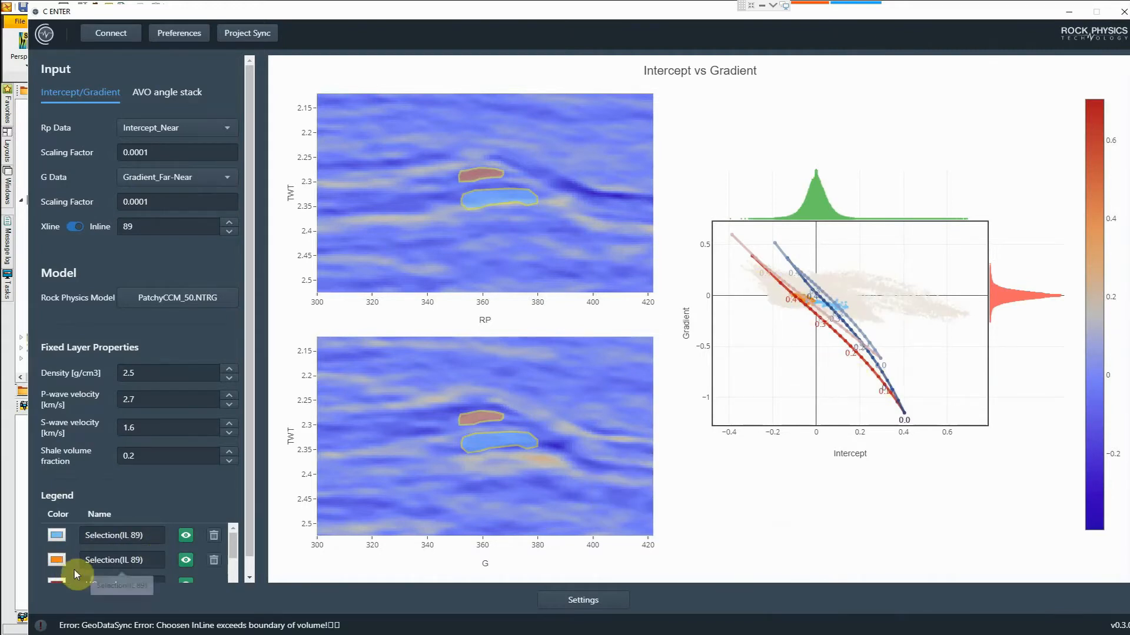
Set the fixed layer's shale volume fraction to 1
left_click_drag(234, 547, 234, 563)
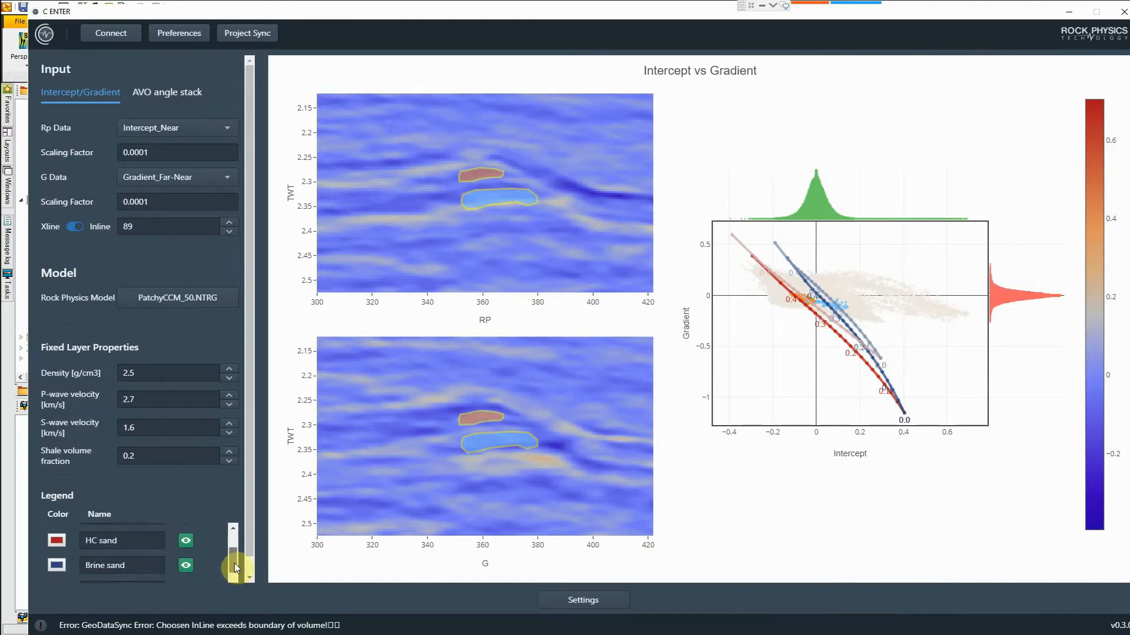
scroll(235, 562, "down", 1)
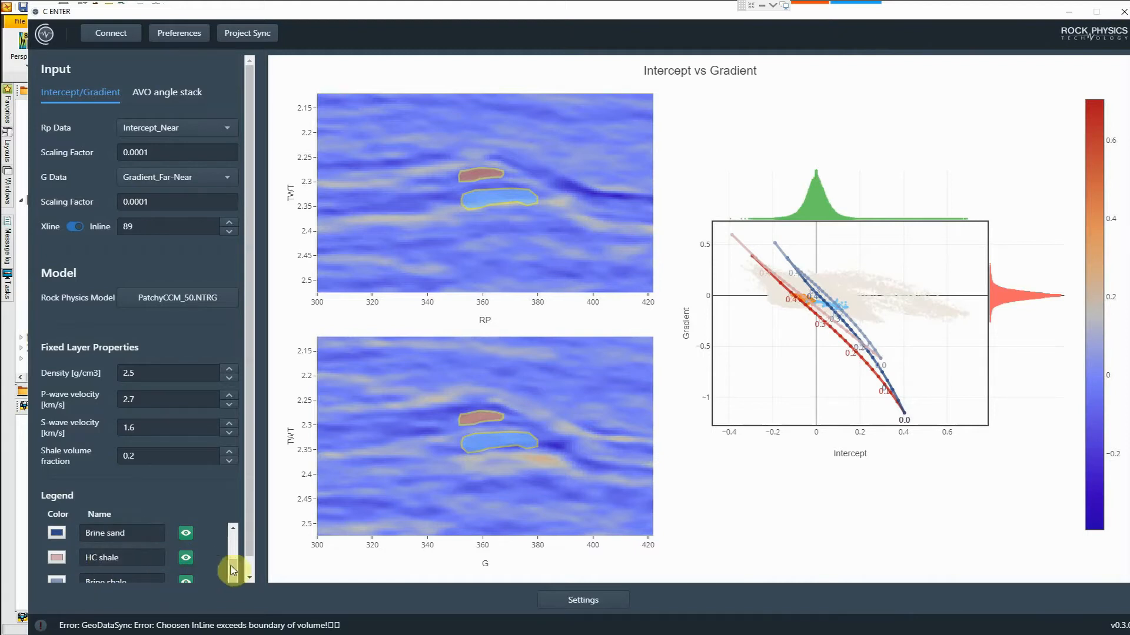
scroll(253, 548, "down", 1)
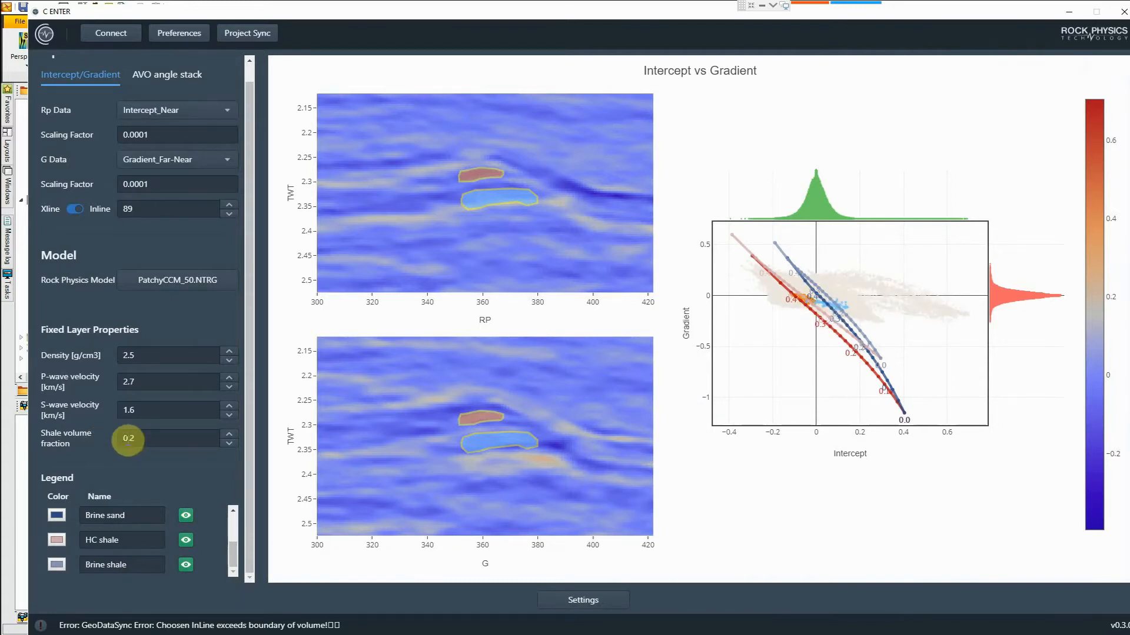
double_click(123, 439)
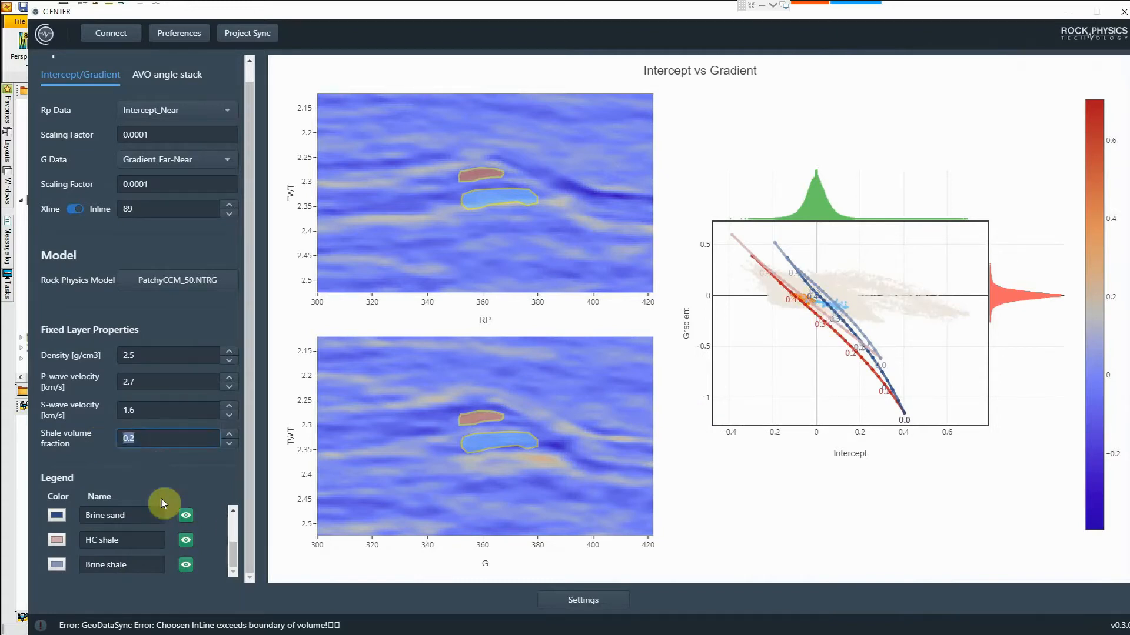
type("1")
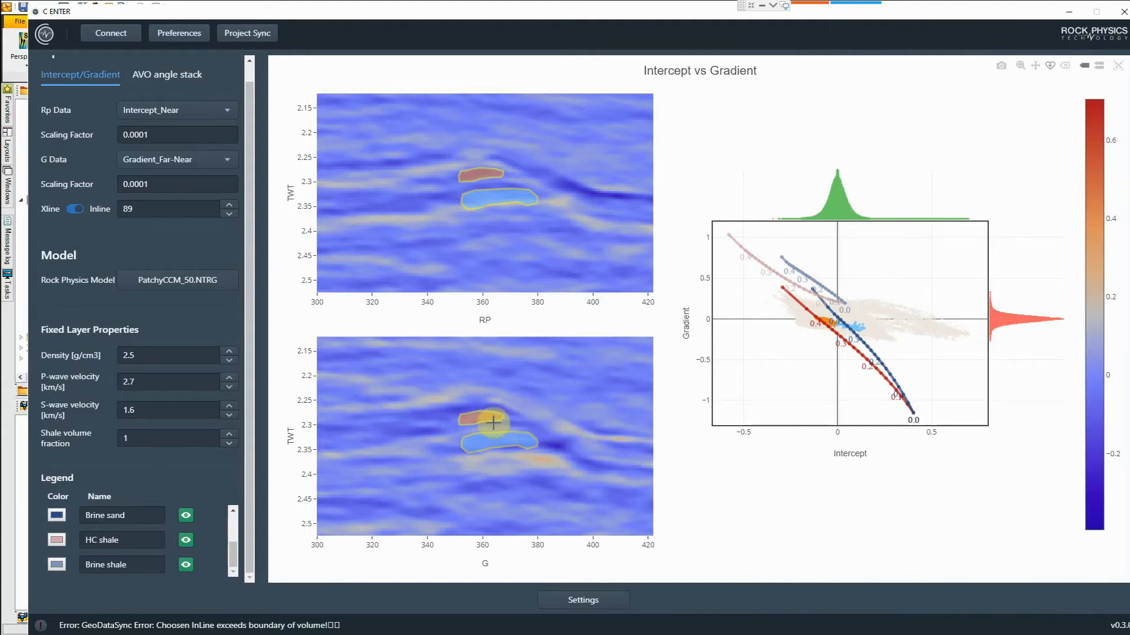
Lasso a third, thin area on the G section between the two existing selections, at about 2.31 TWT
left_click_drag(459, 435, 490, 431)
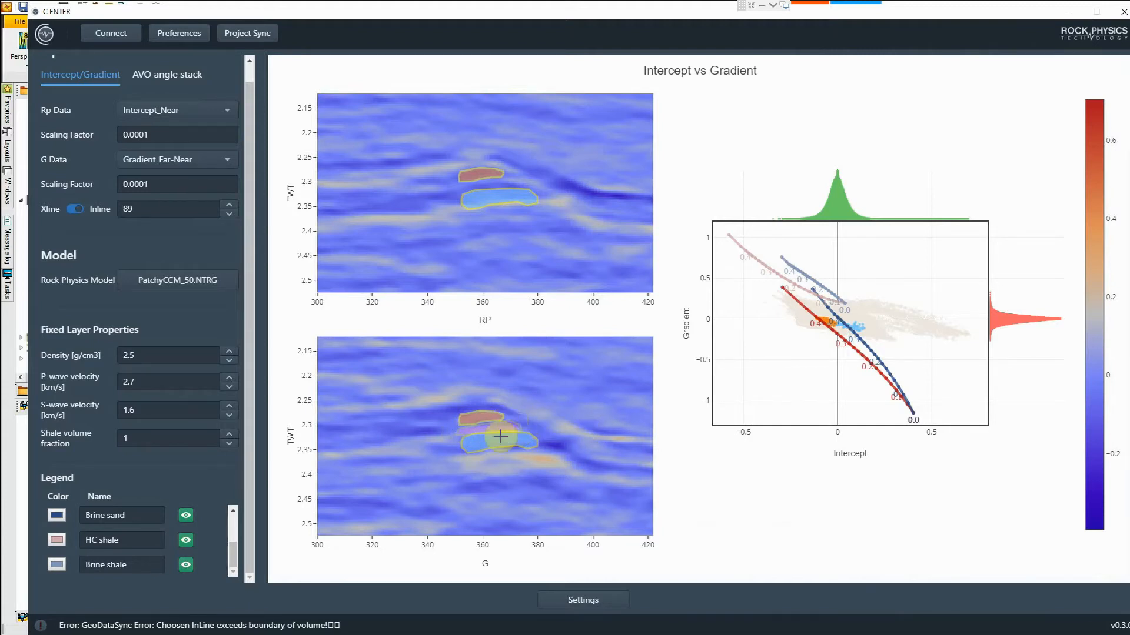
left_click_drag(497, 457, 499, 459)
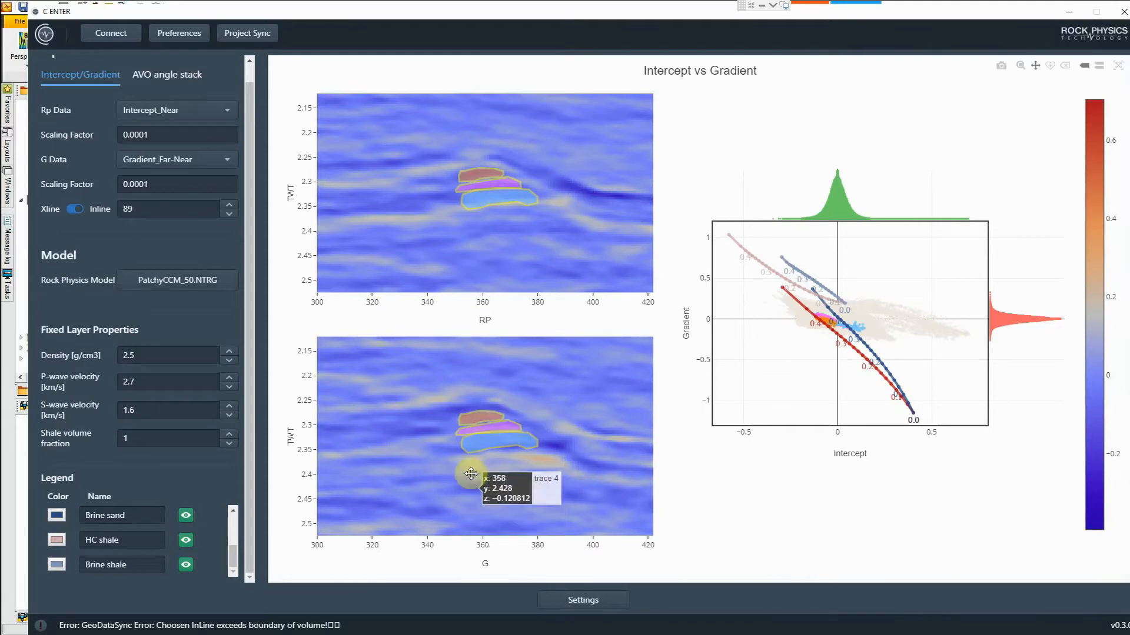
Compare the three selected areas with the Well A section in Petrel and examine their points against the model curves in the crossplot
left_click_drag(432, 19, 799, 24)
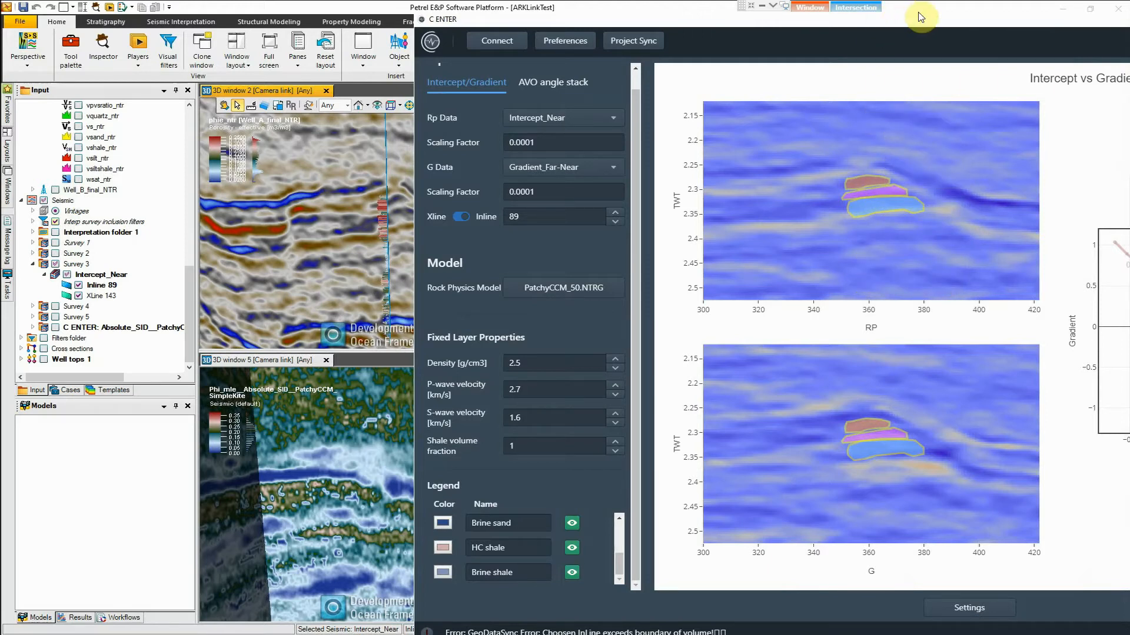
left_click_drag(930, 20, 562, 20)
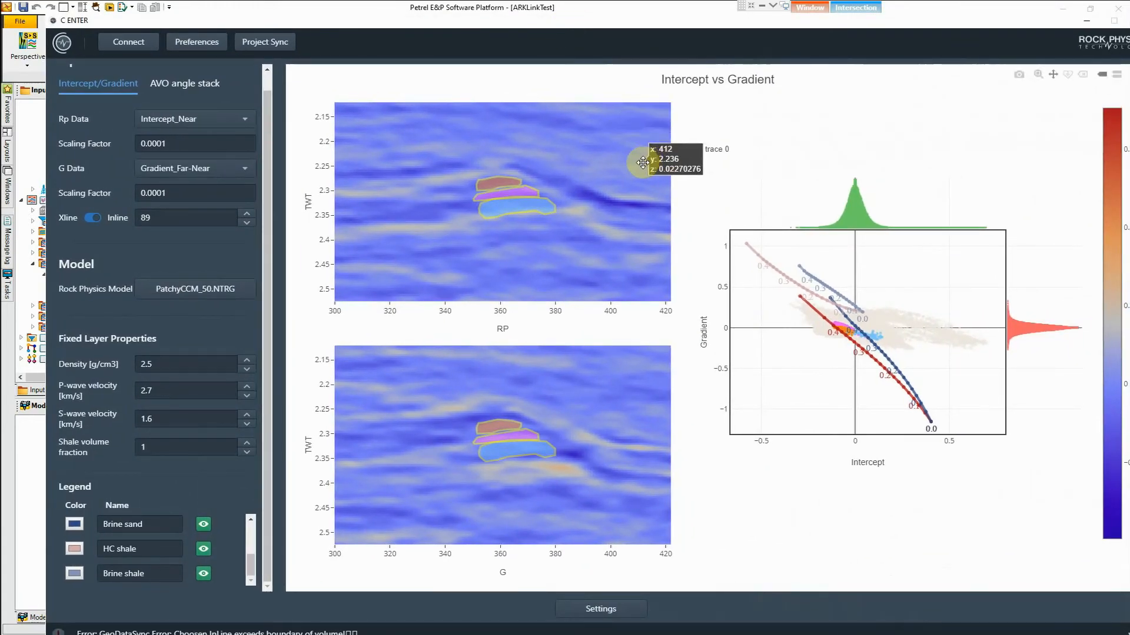
left_click_drag(324, 25, 301, 15)
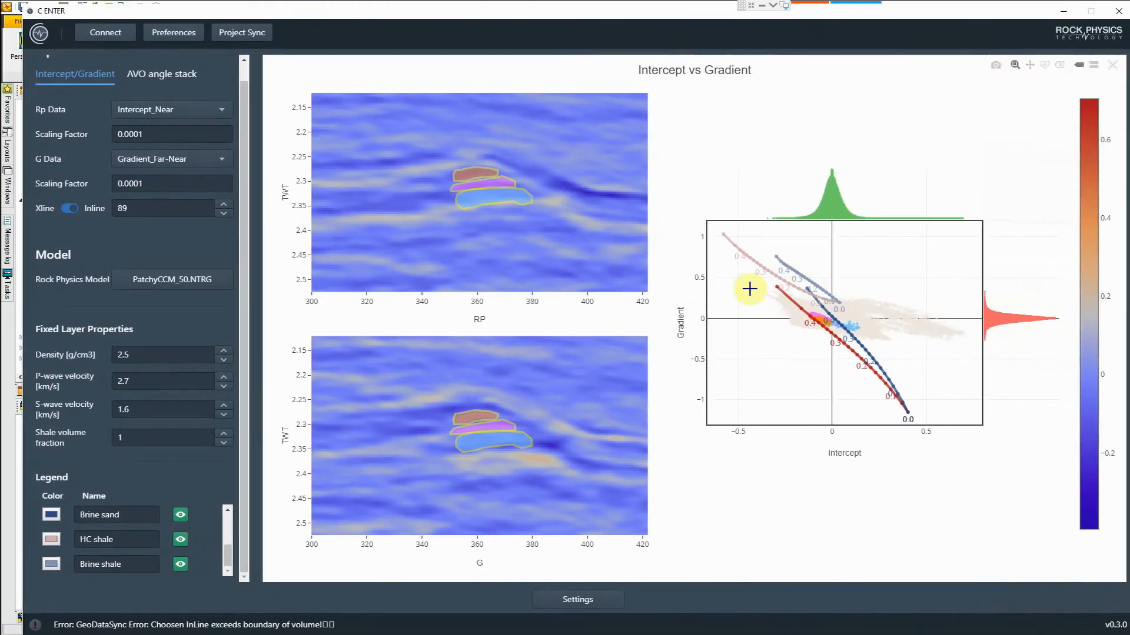
left_click_drag(766, 265, 945, 385)
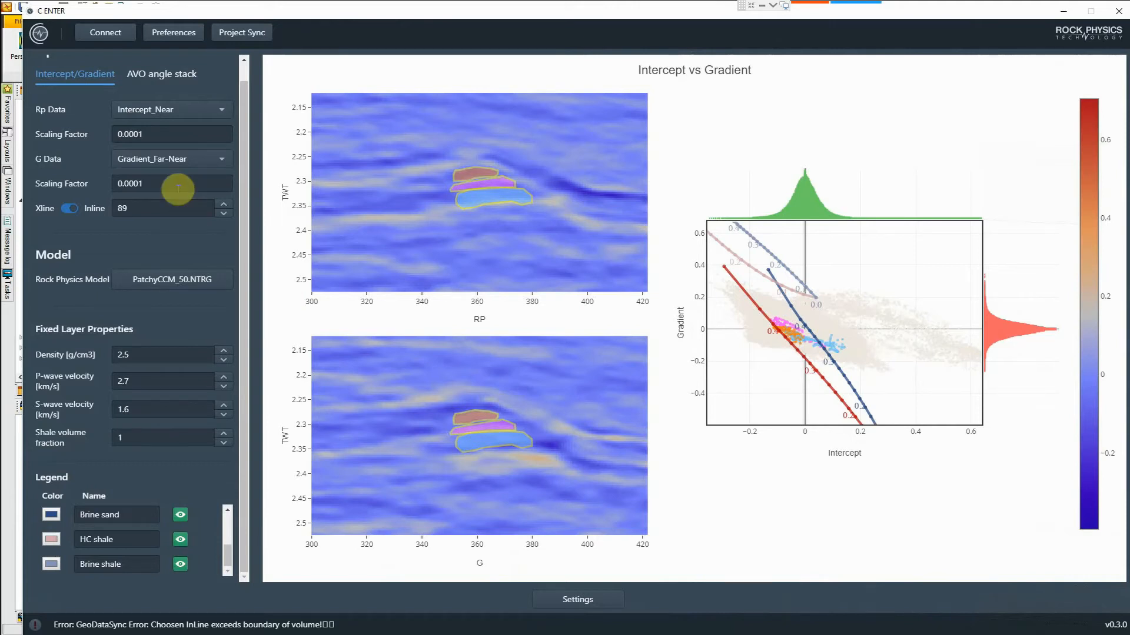
Calibrate the Gradient_Far-Near scaling factor by trying 0.00008 and 0.0002, finishing at 0.0003
left_click(144, 183)
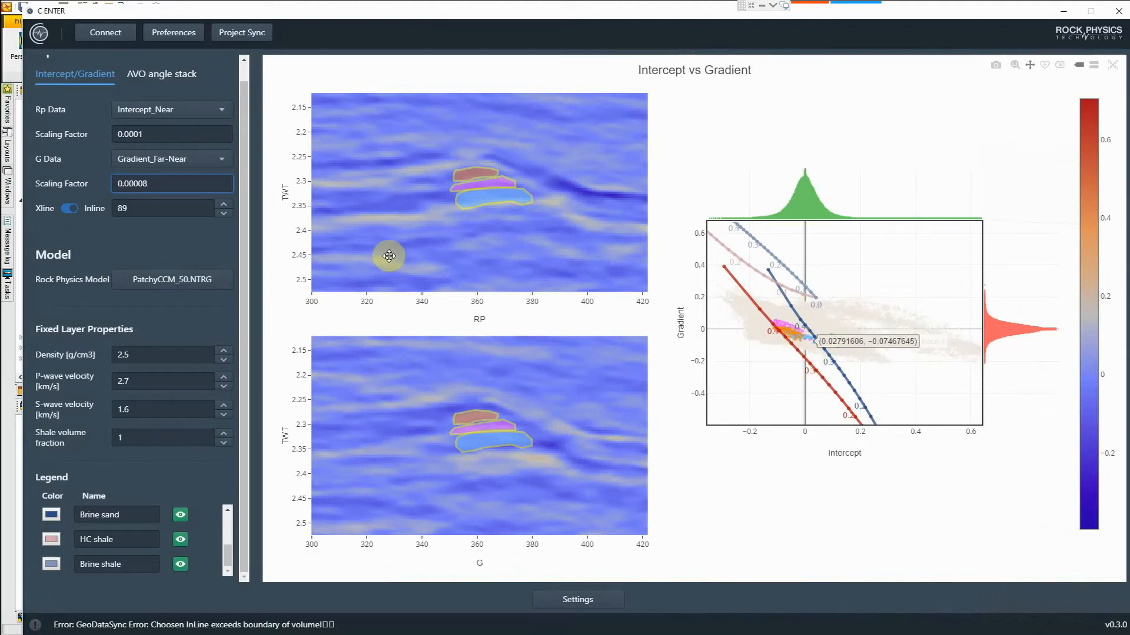
left_click(144, 183)
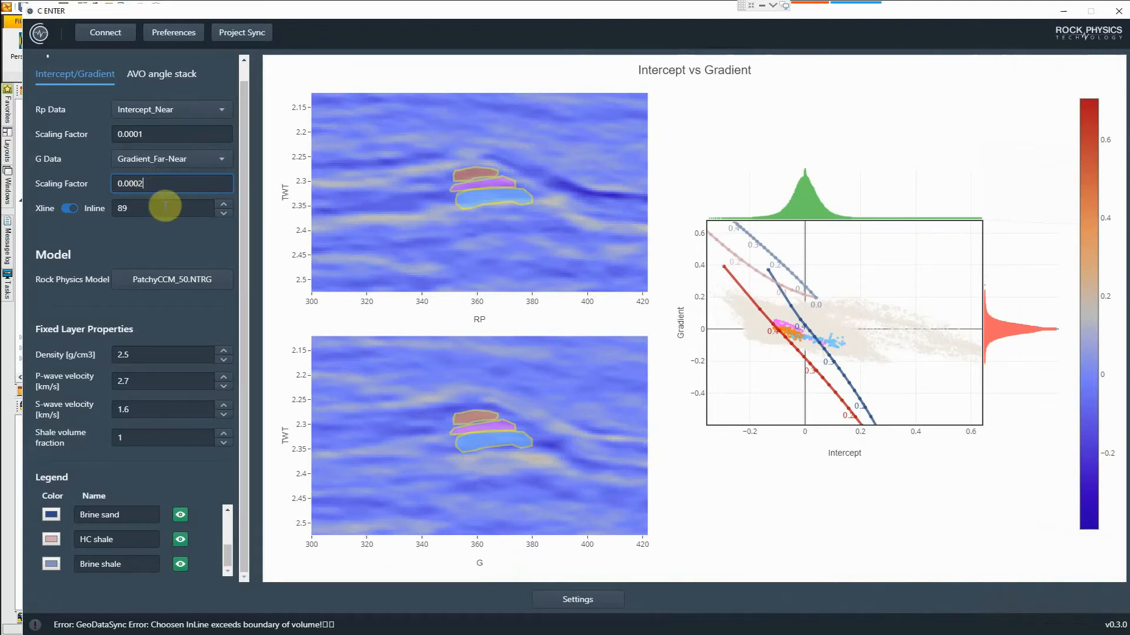
key("ctrl+a")
type("2e-4")
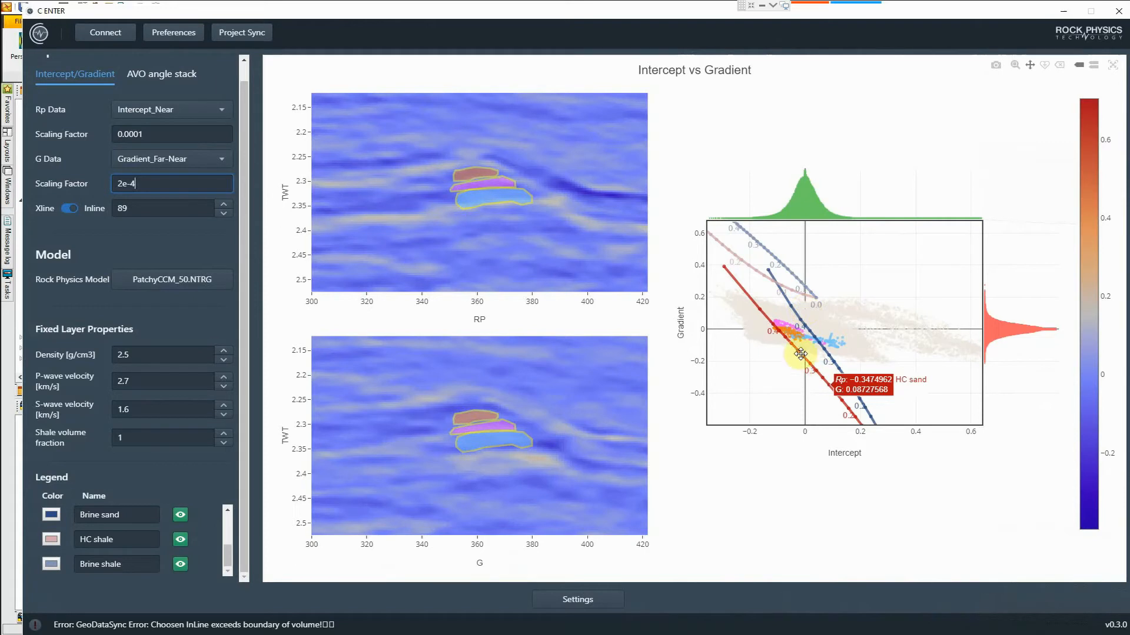
key("Return")
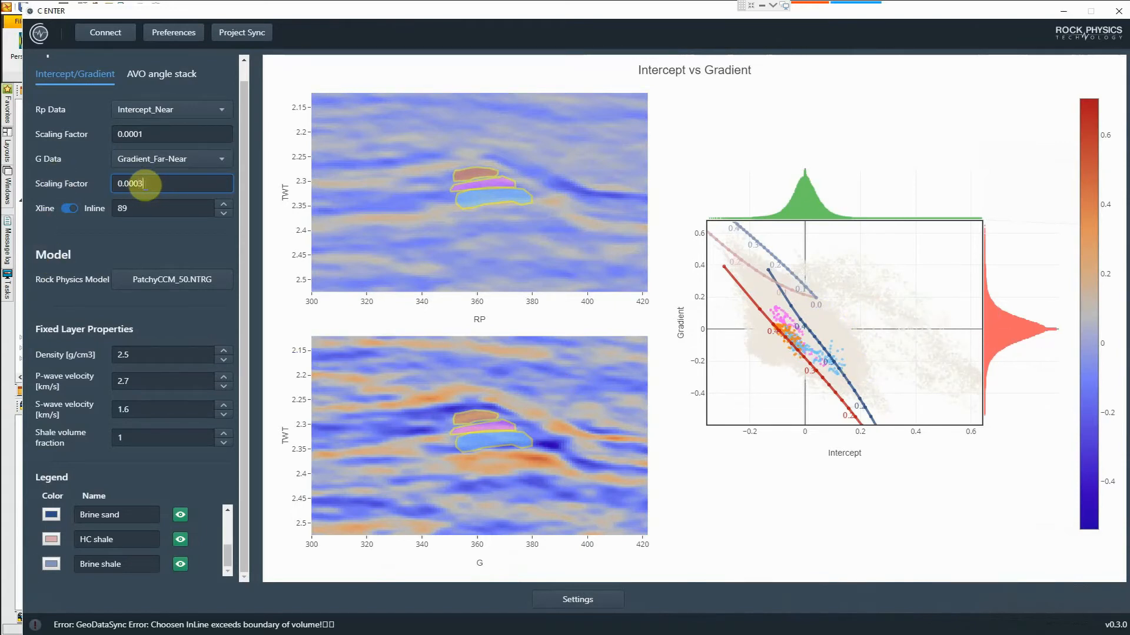
key("Return")
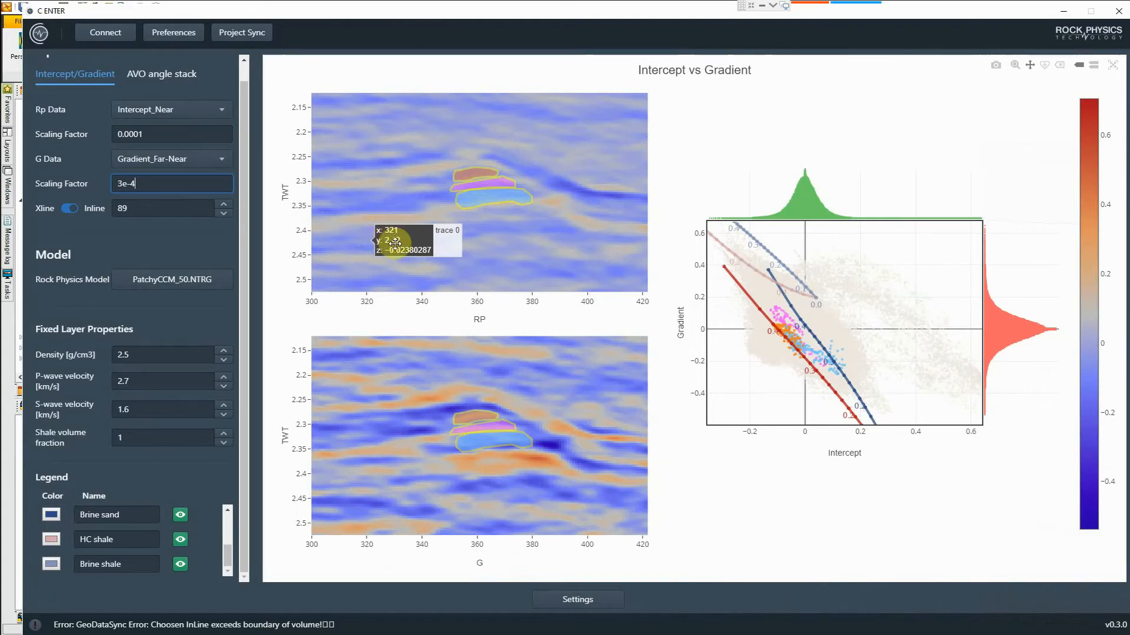
Switch to Petrel and display the vshale_ntr log along Well A in place of the effective porosity log
left_click_drag(196, 16, 842, 23)
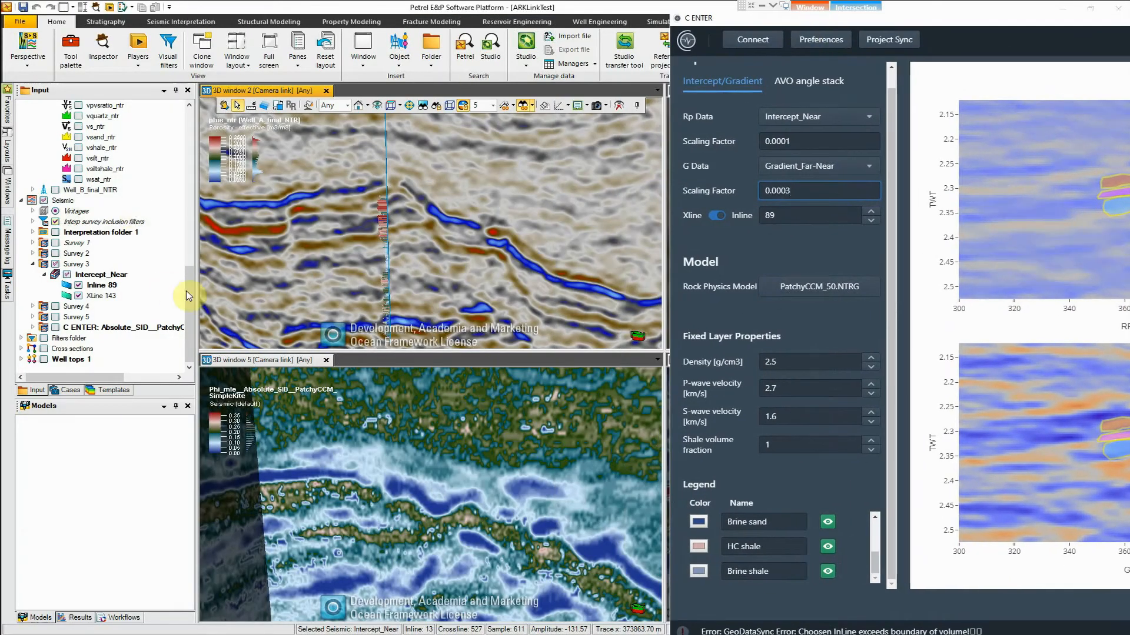
left_click_drag(190, 293, 192, 211)
left_click(79, 180)
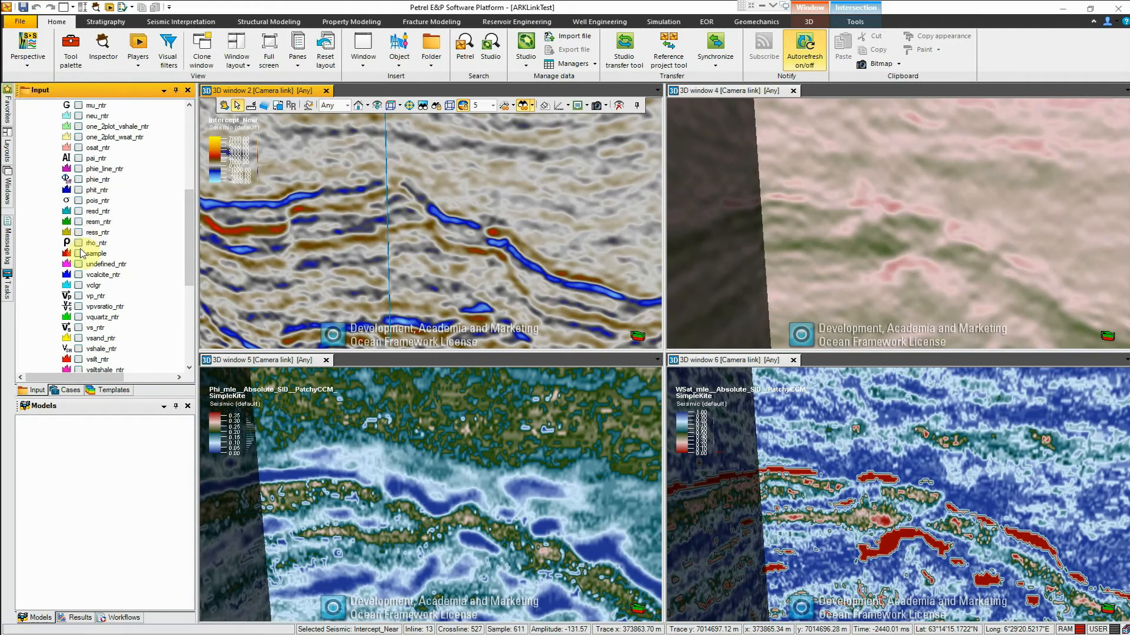
scroll(81, 316, "down", 1)
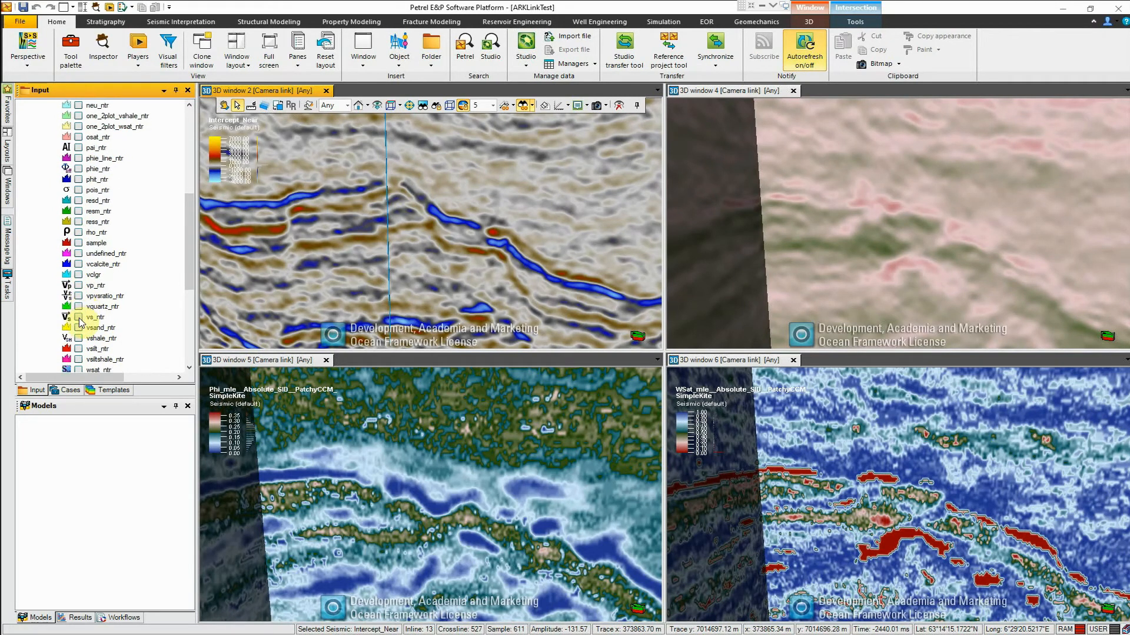
left_click(79, 339)
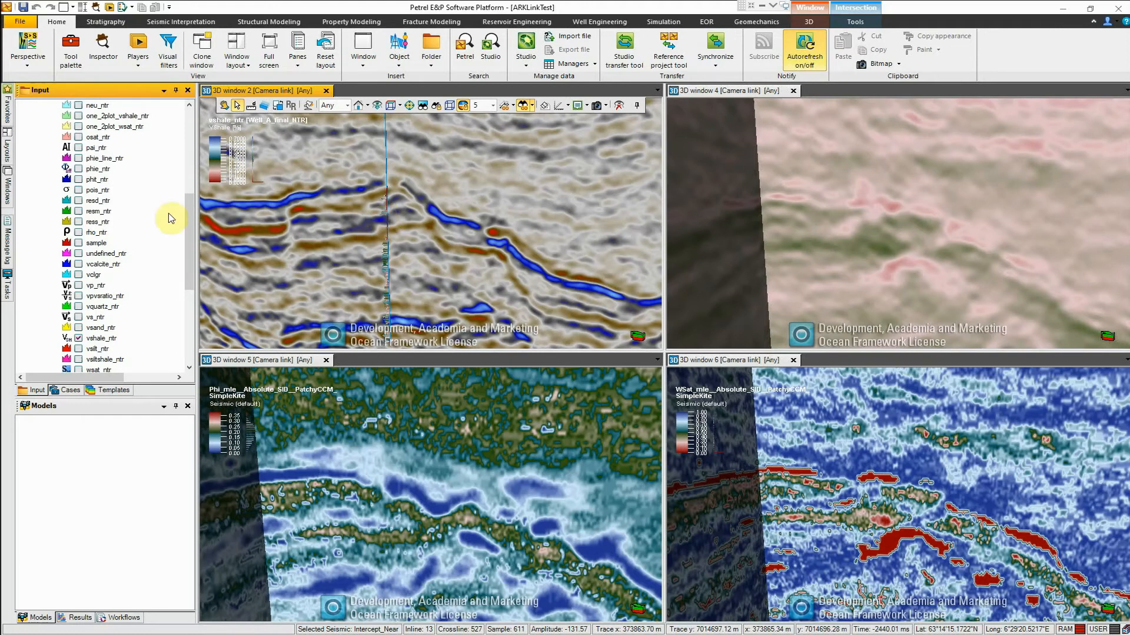
Replace the vshale_ntr log along Well A with the wsat_ntr water saturation log
left_click(78, 338)
scroll(81, 341, "down", 1)
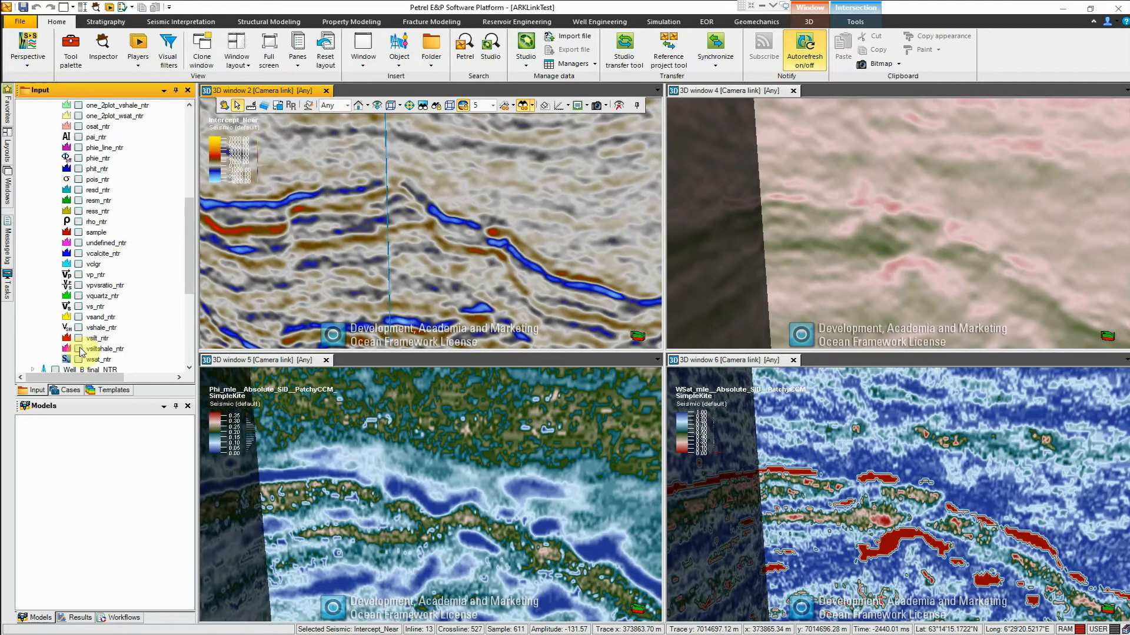
left_click(78, 360)
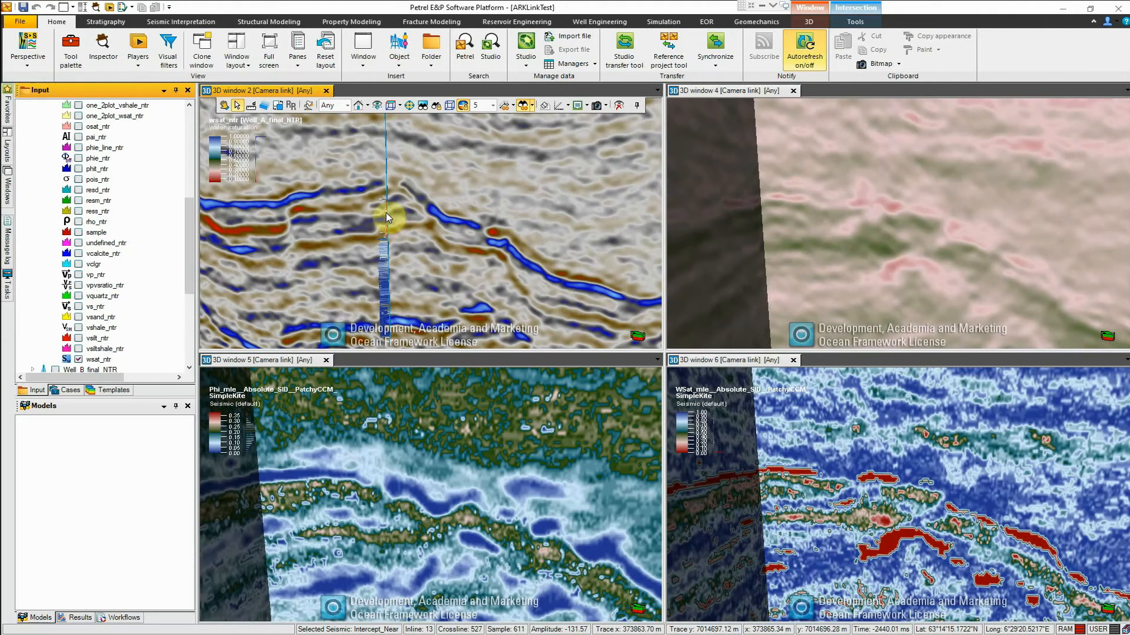
Examine the water saturation log along Well A against the surrounding Intercept_Near reflections on Inline 89
left_click(368, 209)
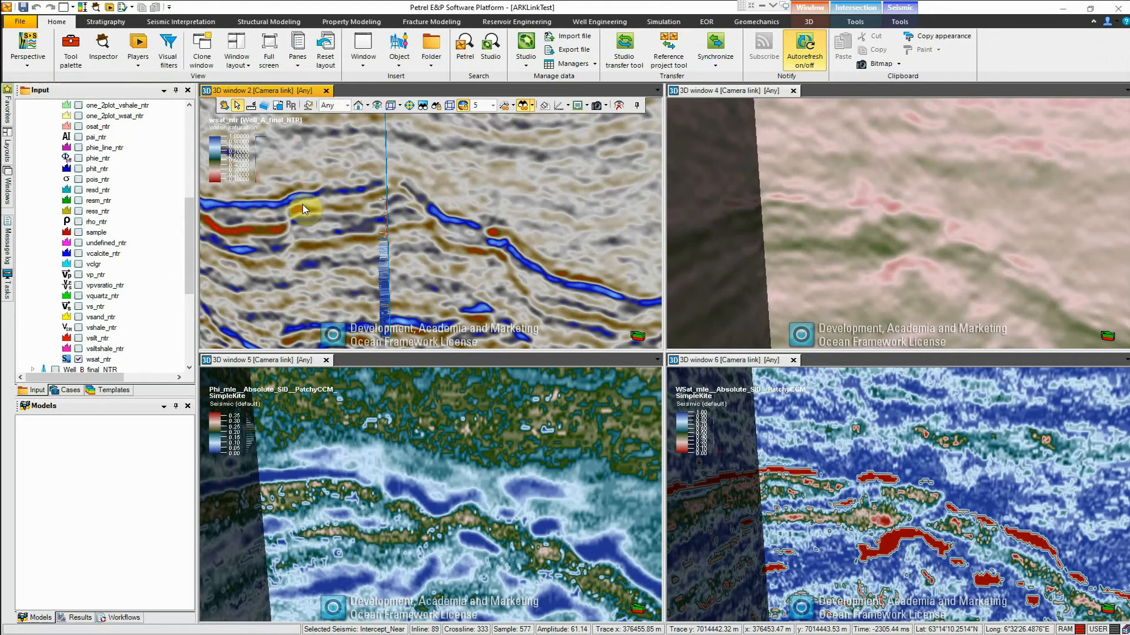
left_click(266, 106)
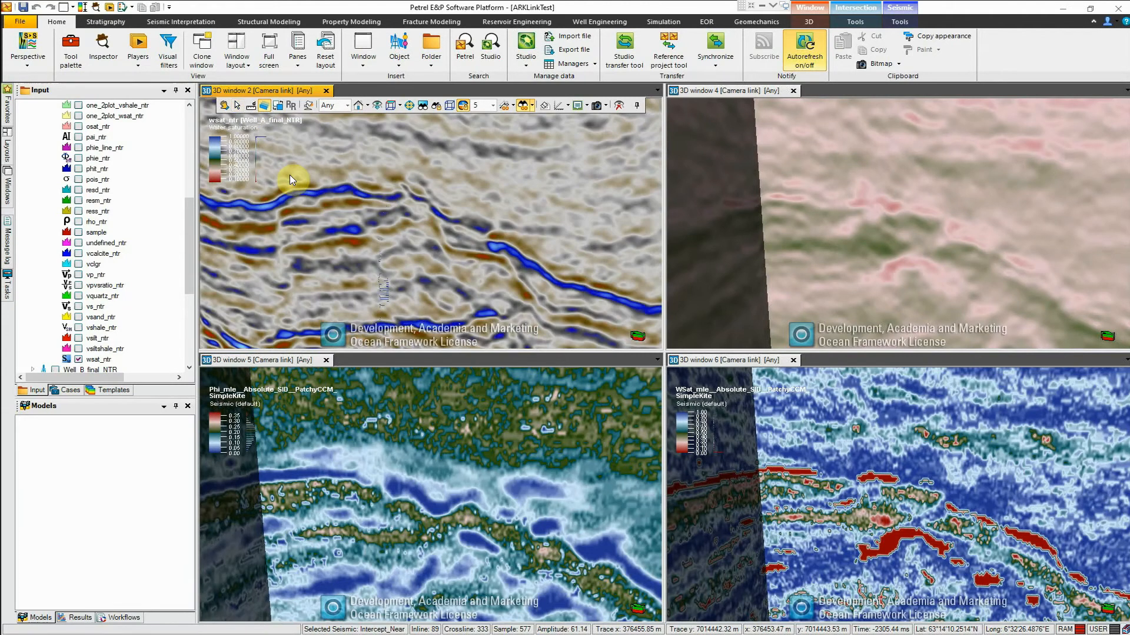
scroll(289, 175, "down", 1)
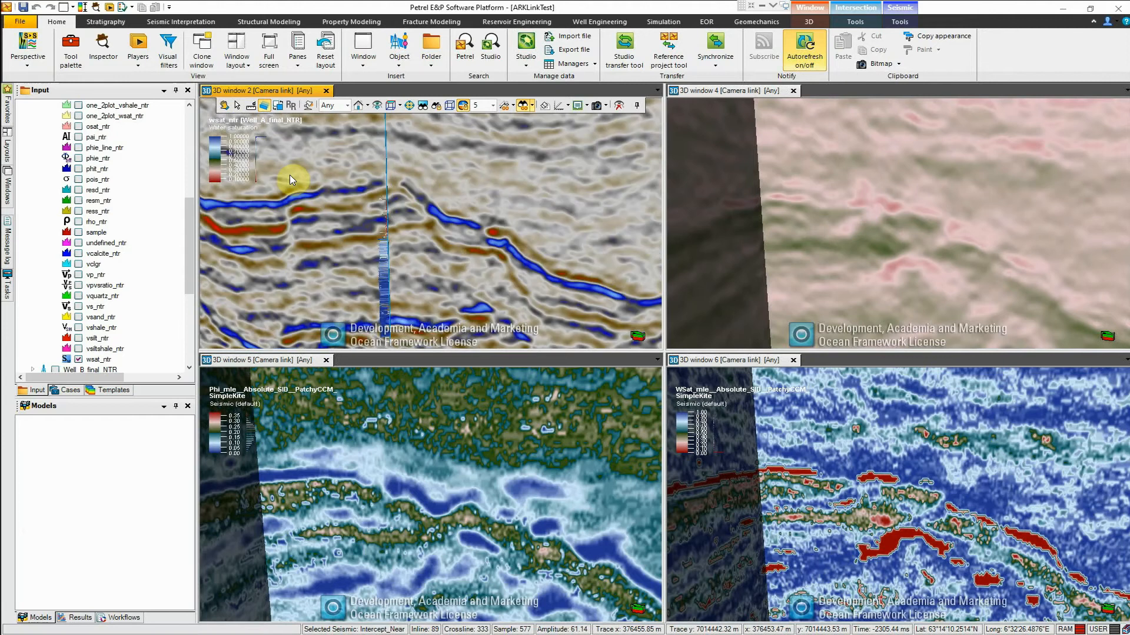
left_click(239, 107)
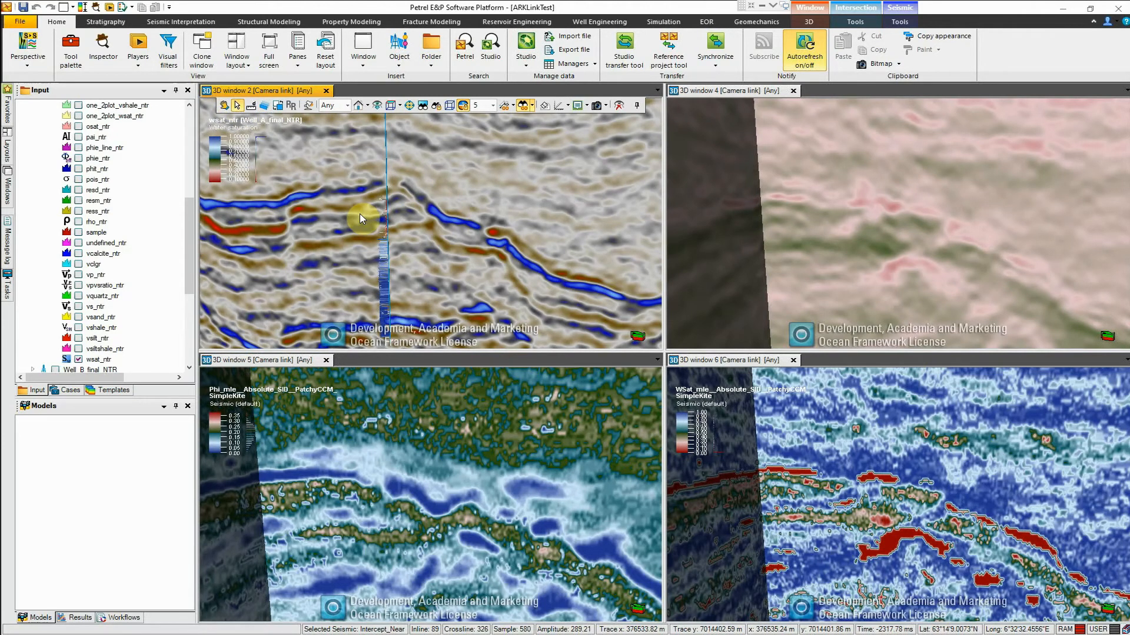
left_click(225, 105)
scroll(353, 218, "down", 4)
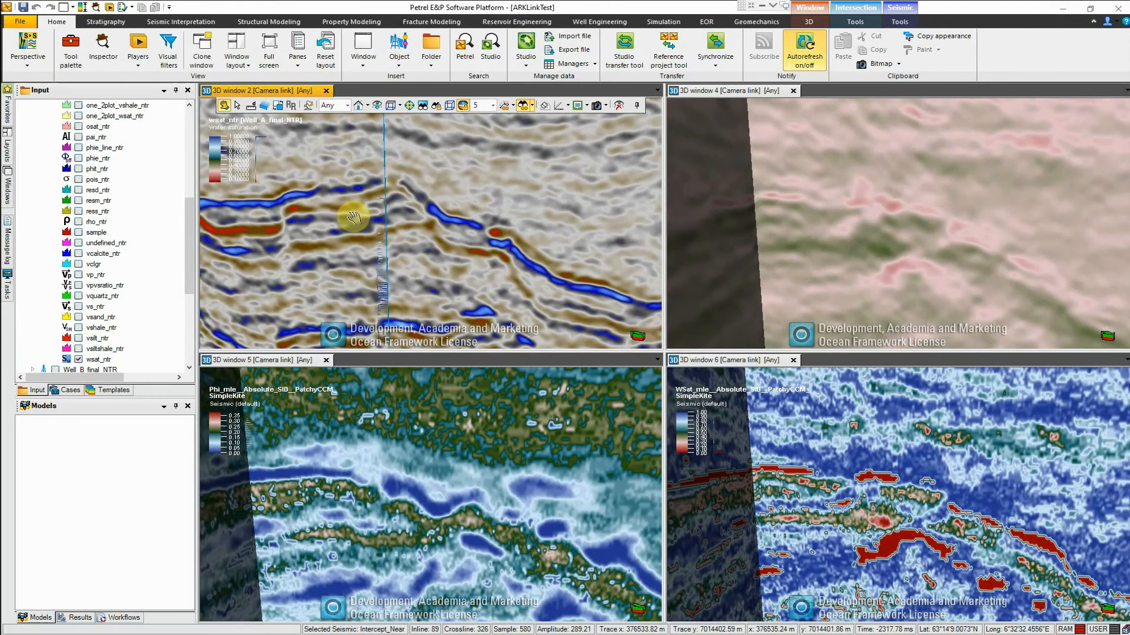
scroll(354, 218, "up", 5)
scroll(353, 217, "up", 4)
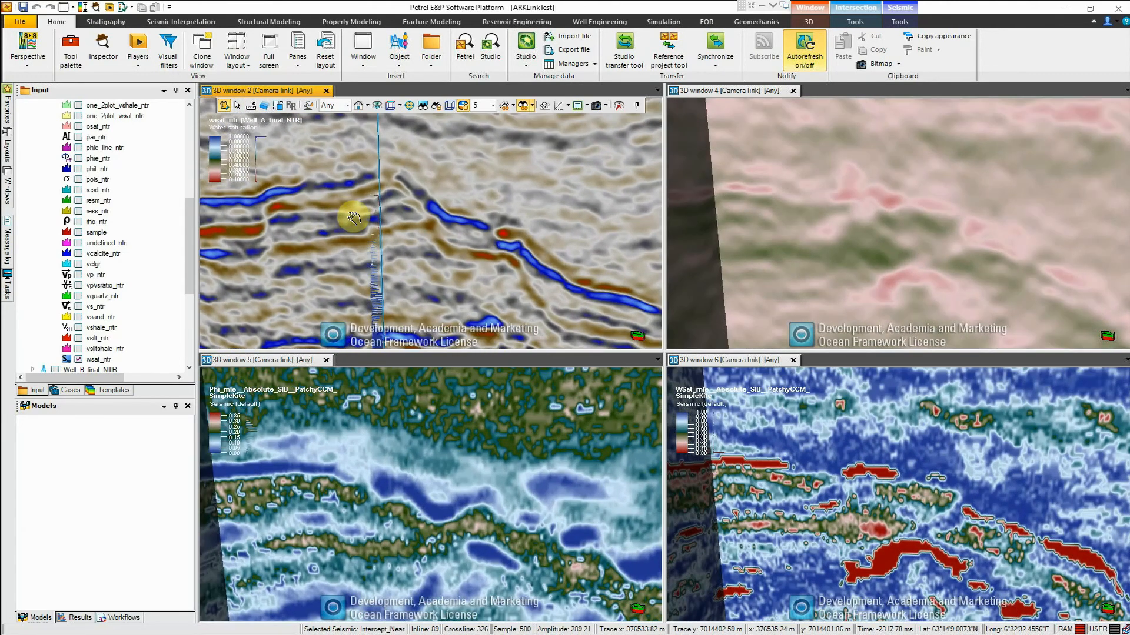
scroll(377, 218, "up", 3)
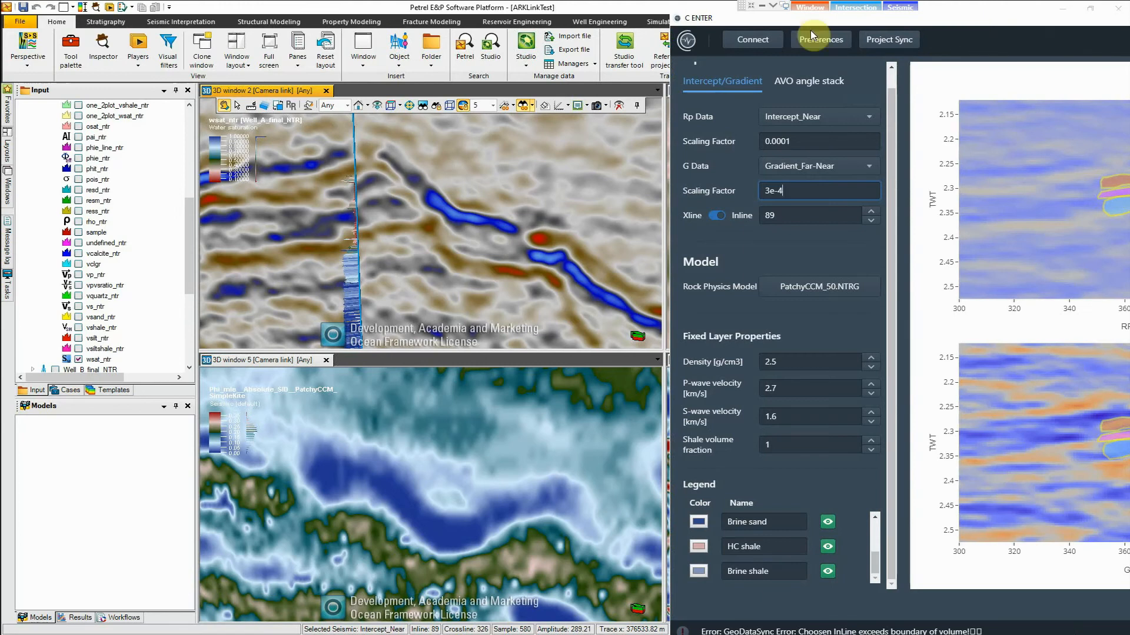
Switch to C ENTER and calibrate the fixed layer's shale volume fraction by trying 0.5, finishing at 0.4
left_click_drag(810, 30, 567, 40)
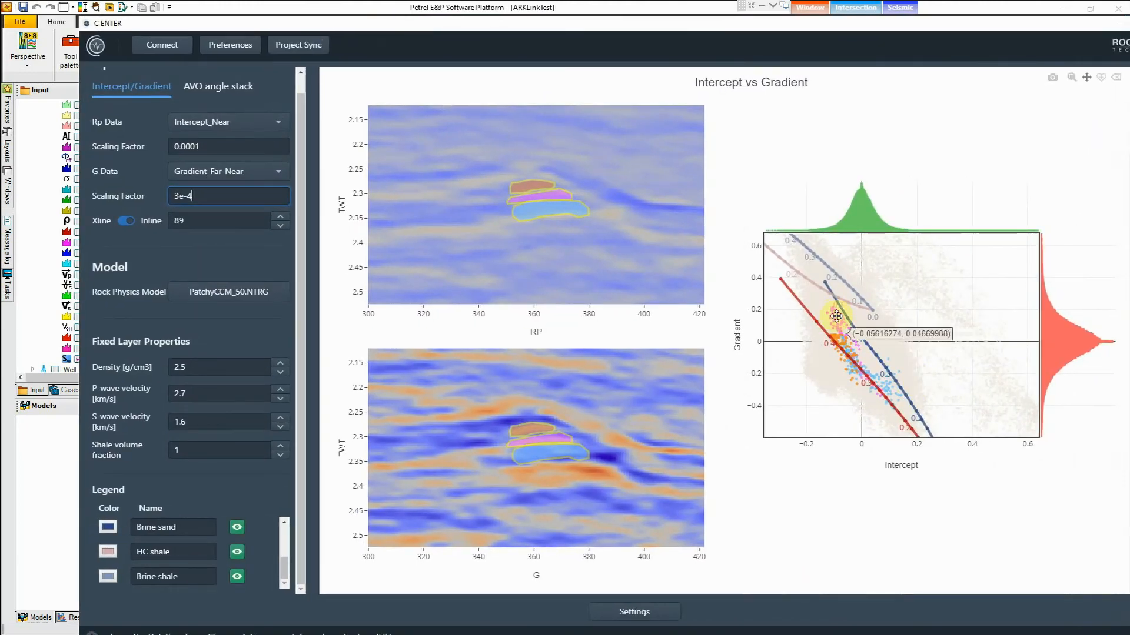
left_click_drag(251, 447, 182, 449)
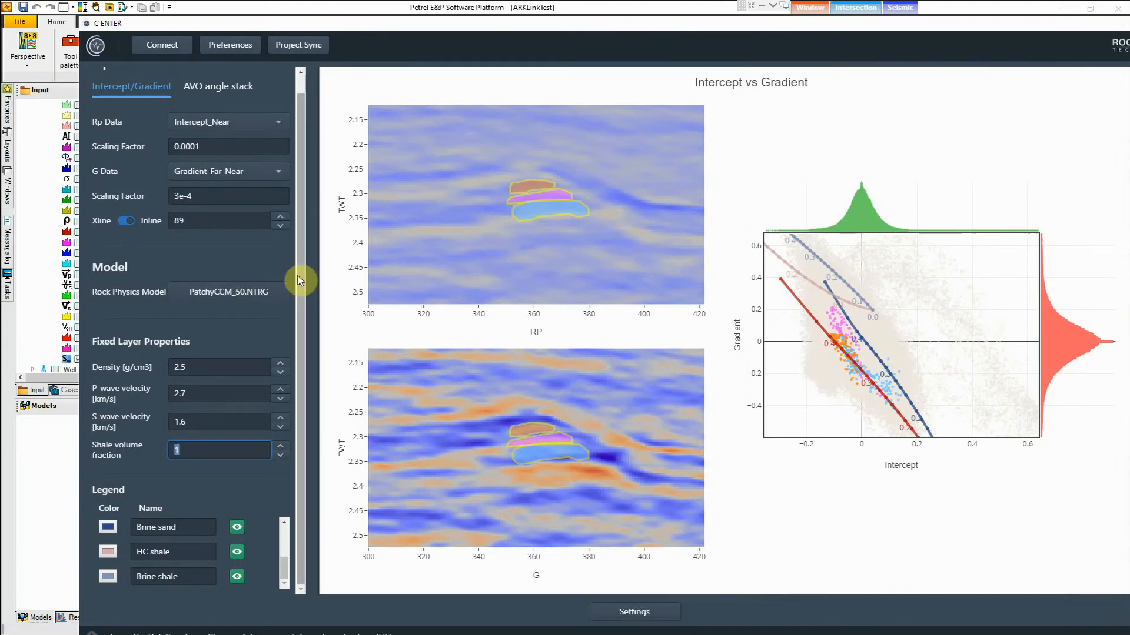
type("0.5")
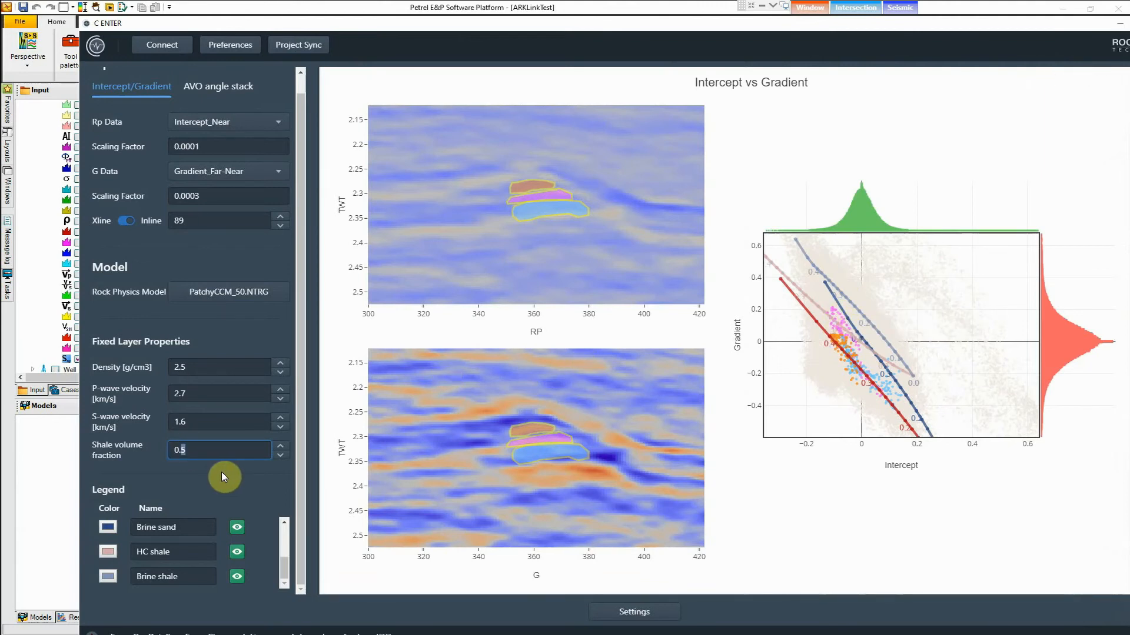
type("4")
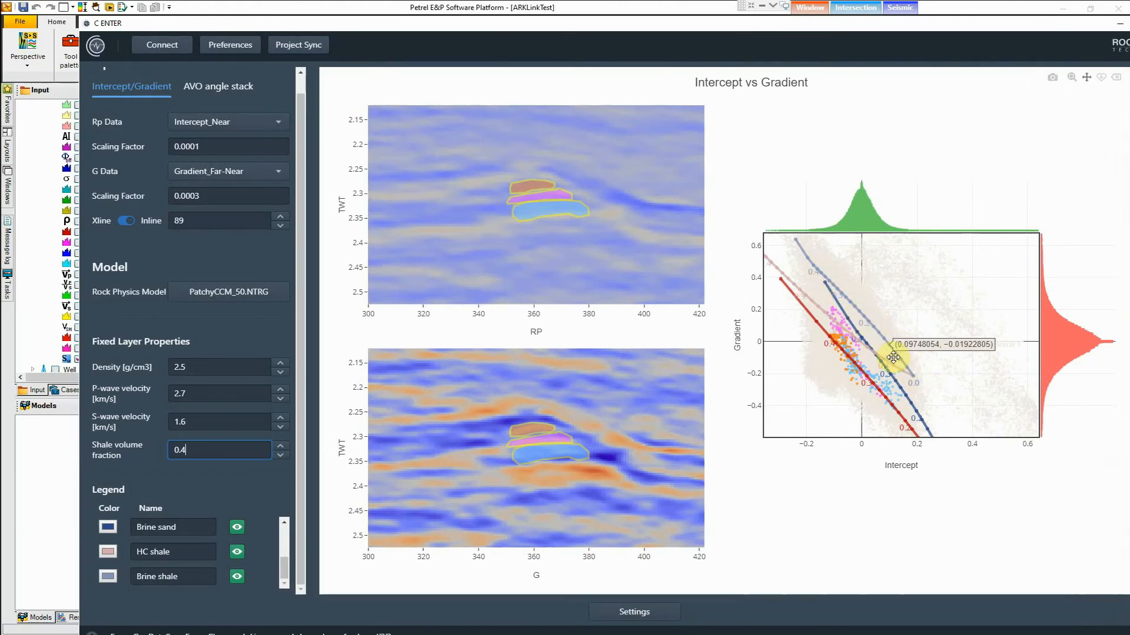
key("Return")
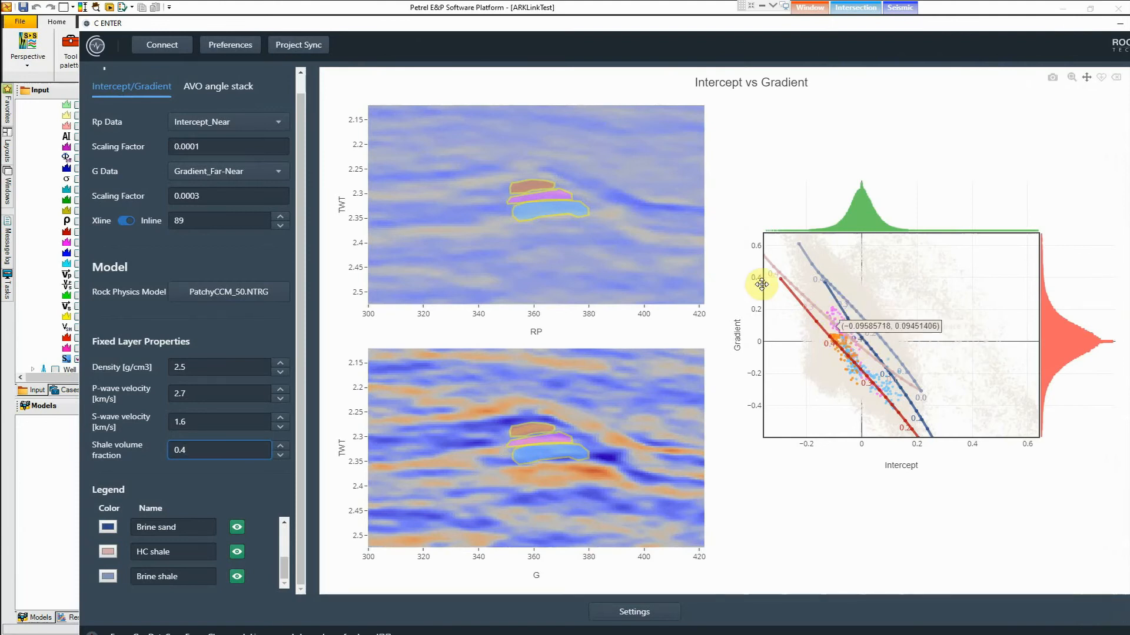
Switch to Petrel and replace the wsat_ntr log along Well A first with vshale_ntr, finishing with phie_ntr
left_click(53, 439)
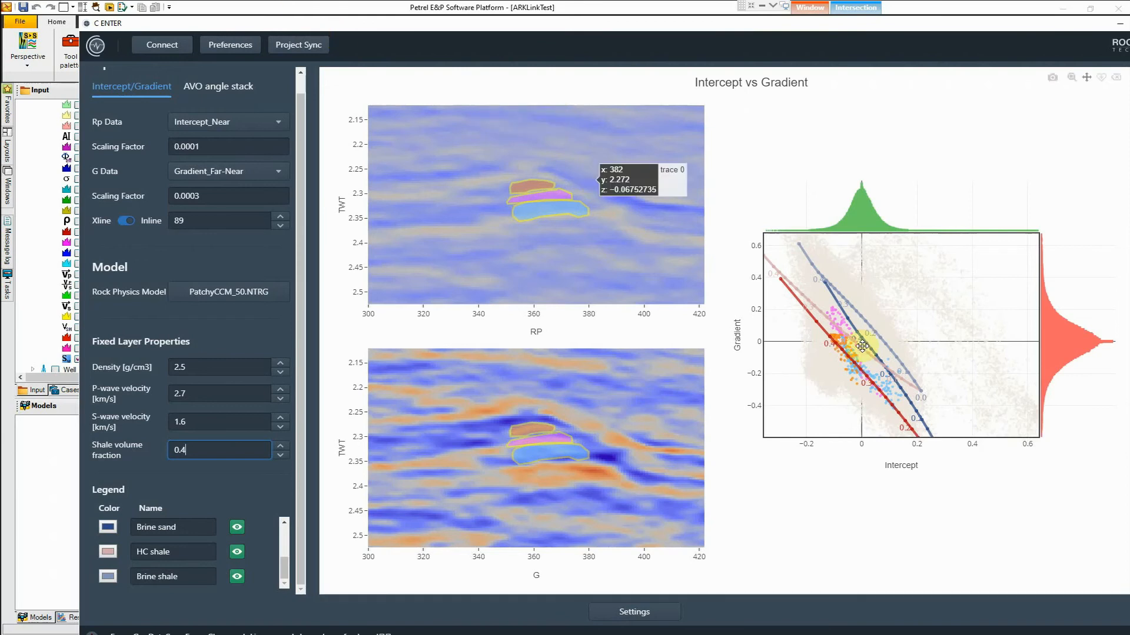
left_click(339, 8)
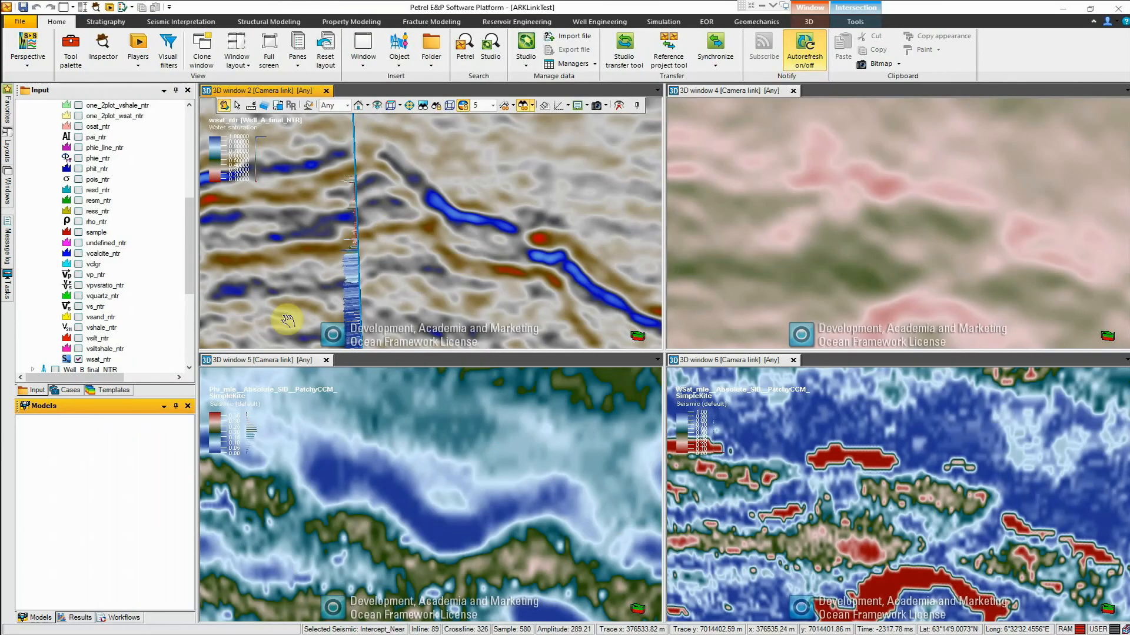
left_click(79, 360)
left_click(79, 327)
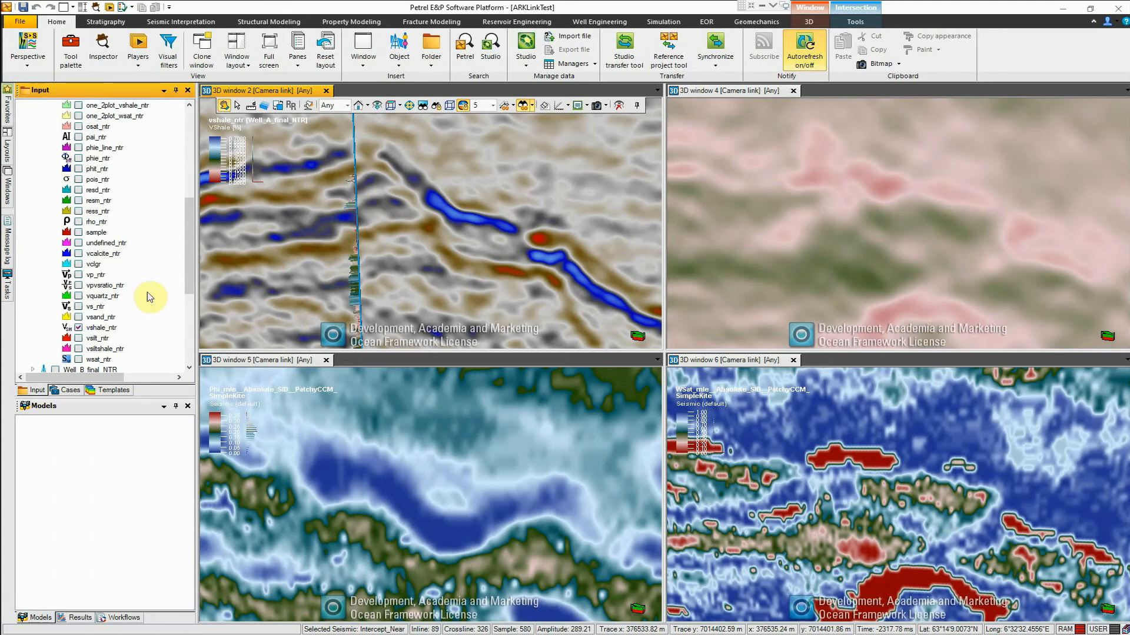
left_click(78, 327)
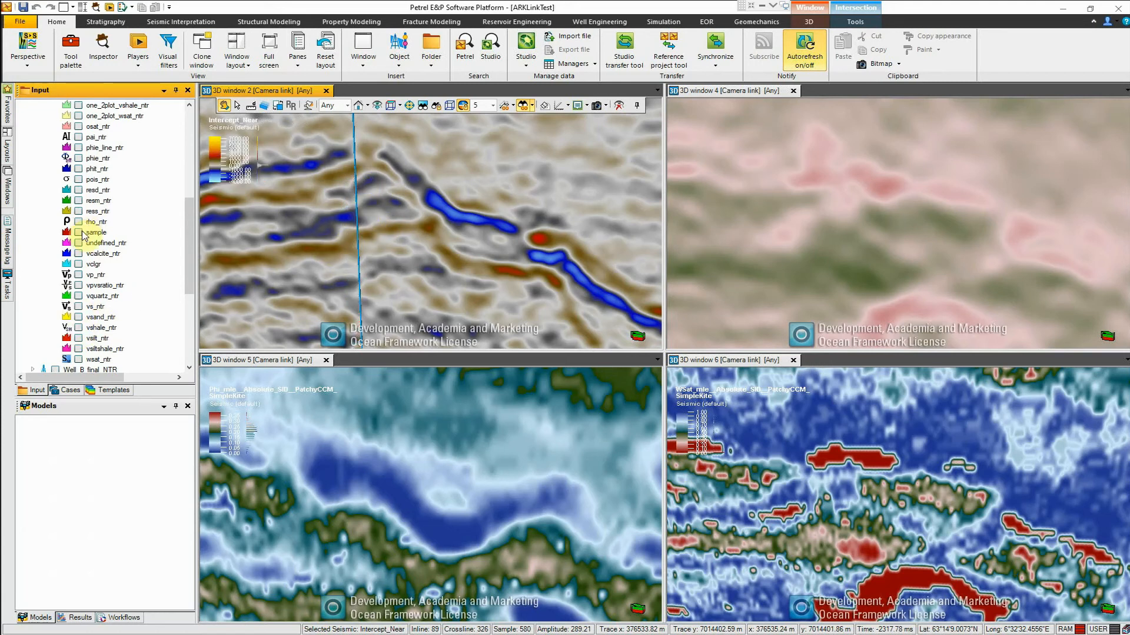
left_click(79, 158)
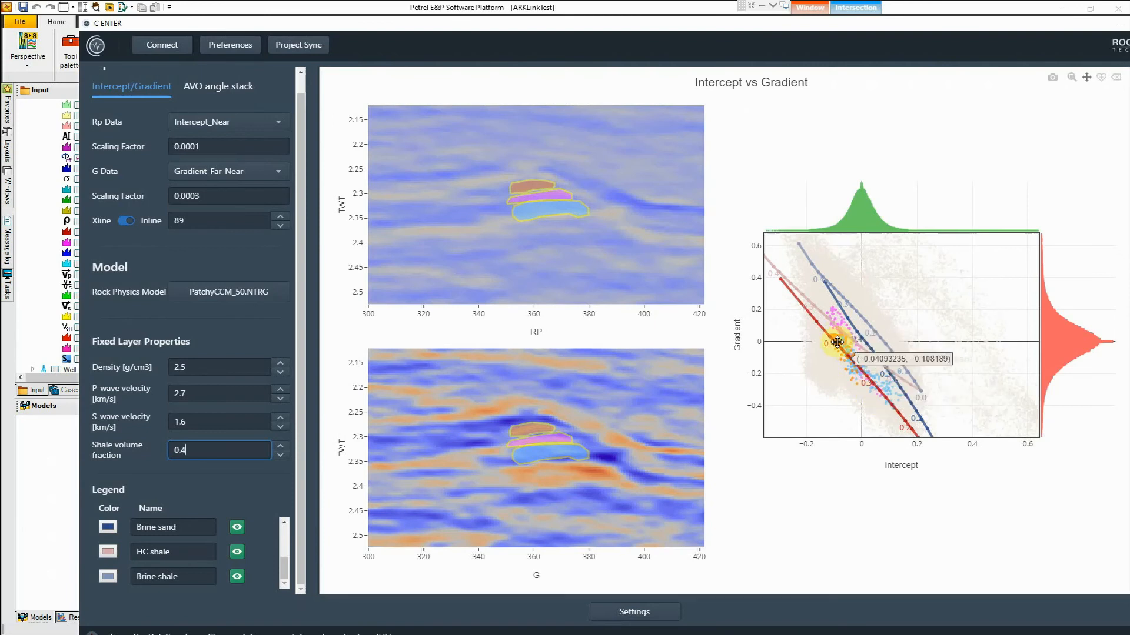
Switch to C ENTER and review the fixed layer's density, P-wave velocity and S-wave velocity alongside the crossplot
left_click(219, 422)
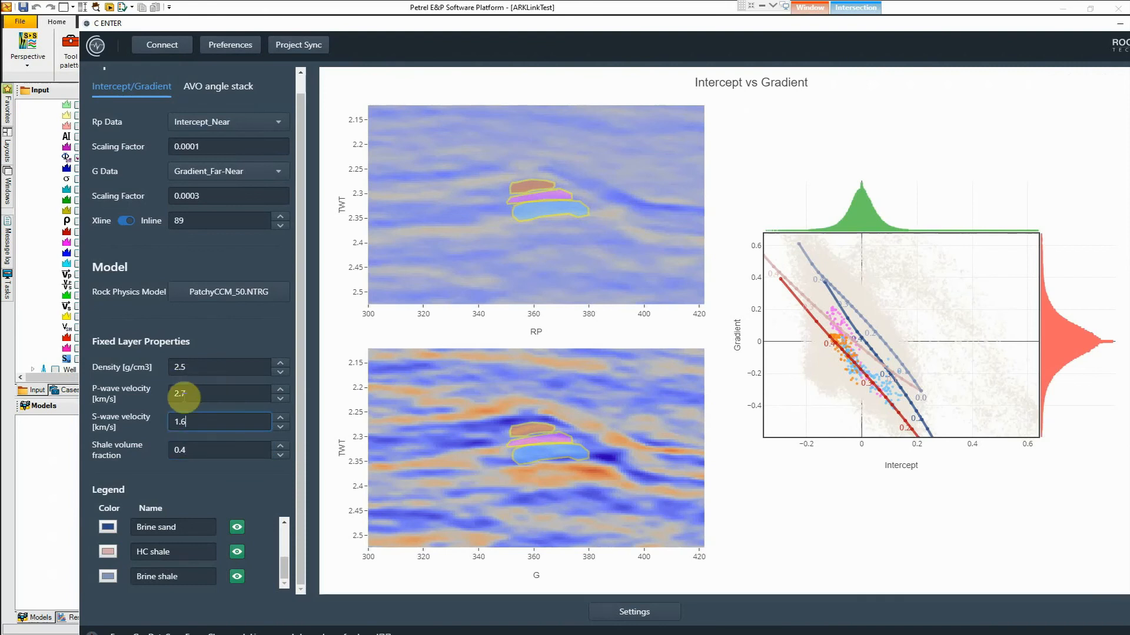
left_click(200, 368)
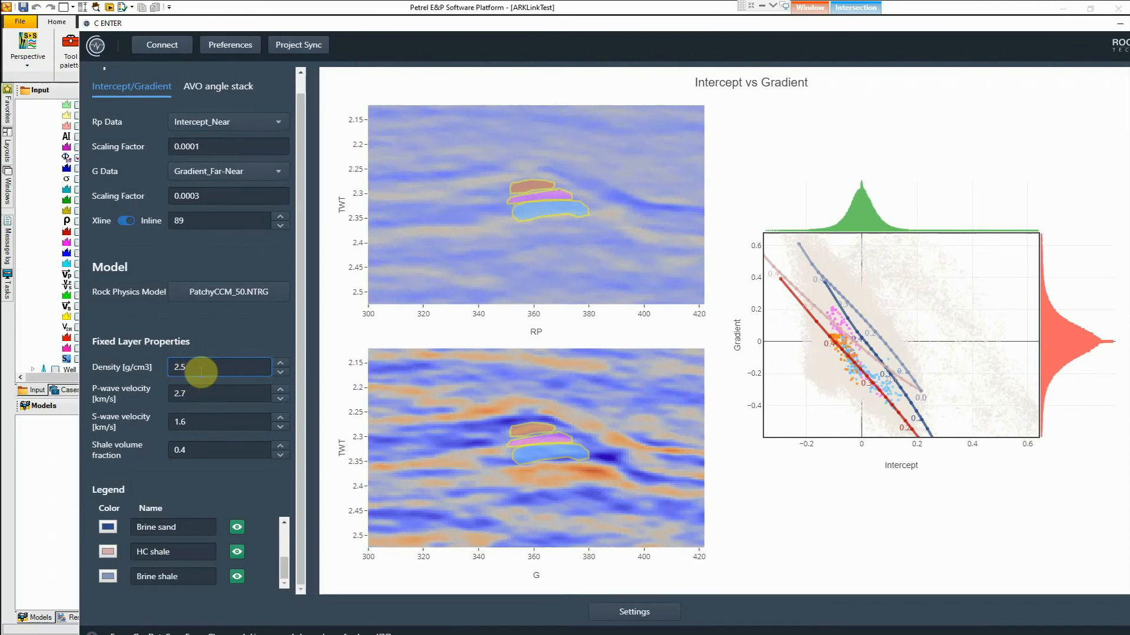
left_click(179, 394)
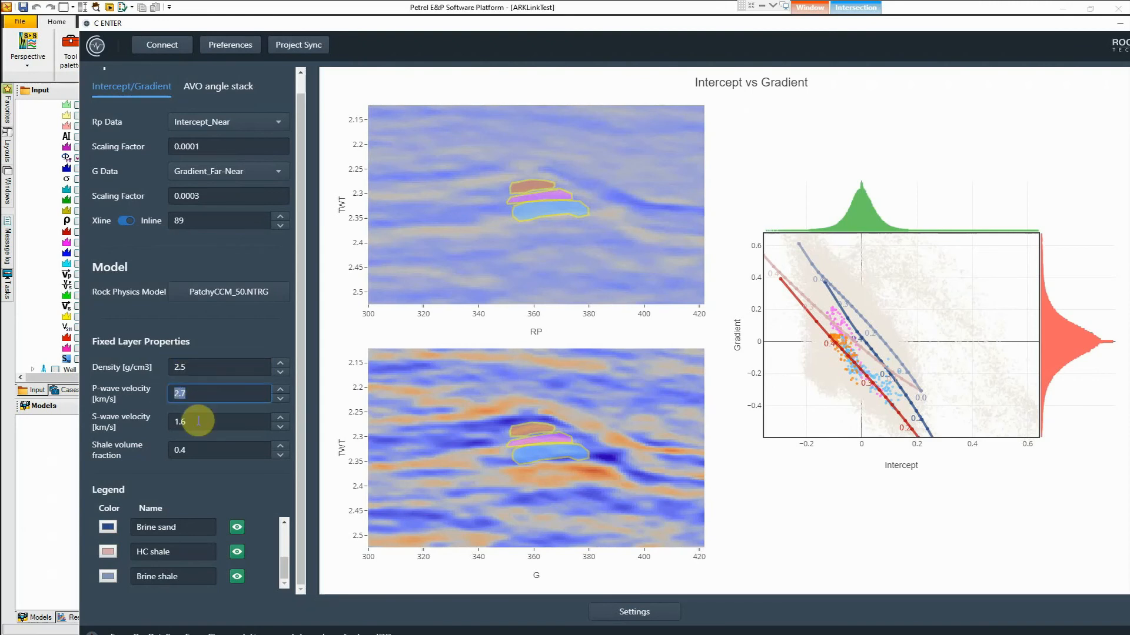
left_click(204, 394)
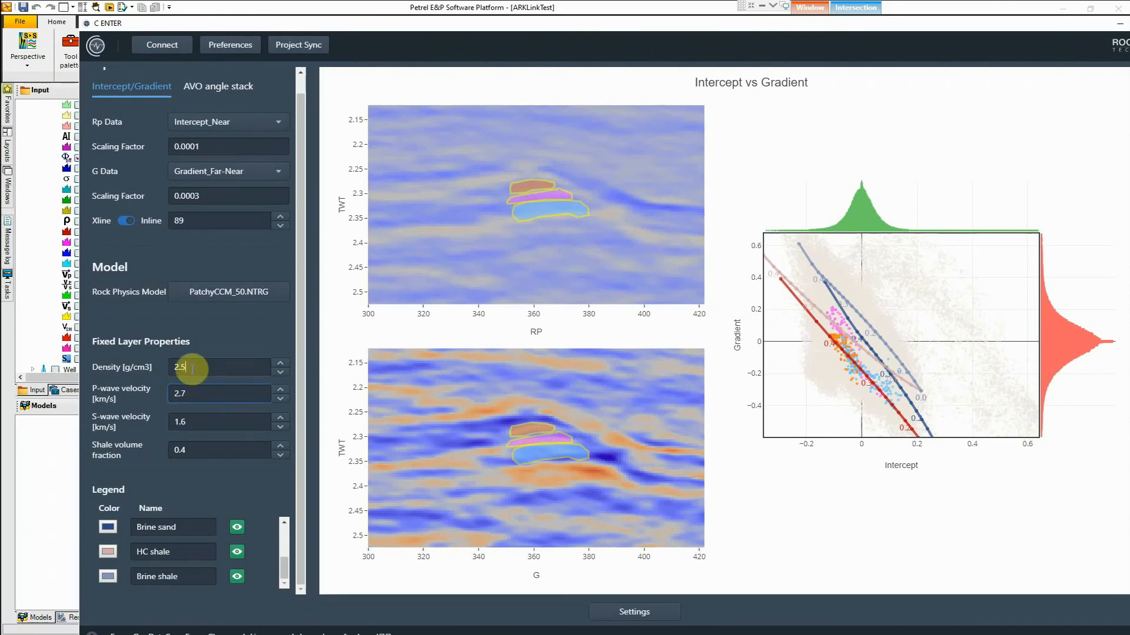
double_click(193, 368)
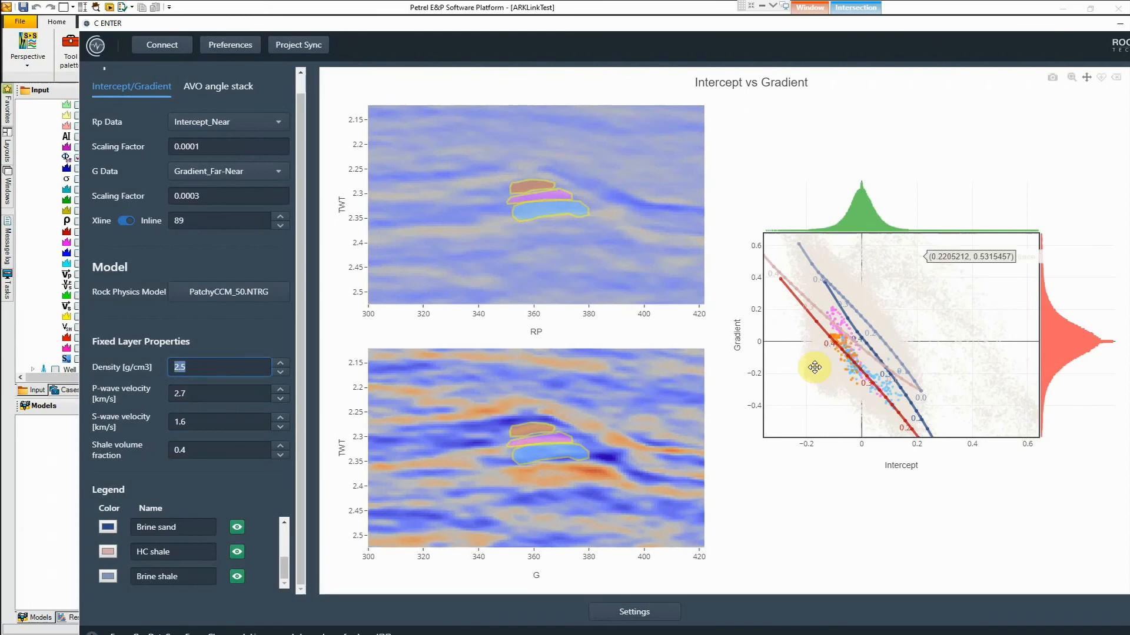
left_click(199, 390)
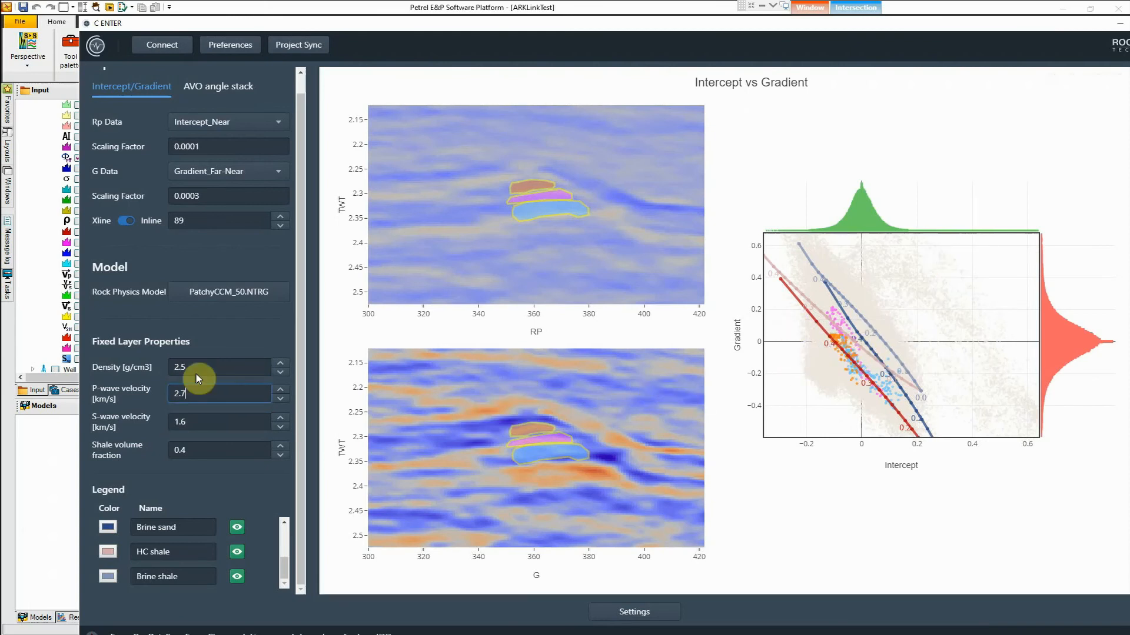
double_click(172, 399)
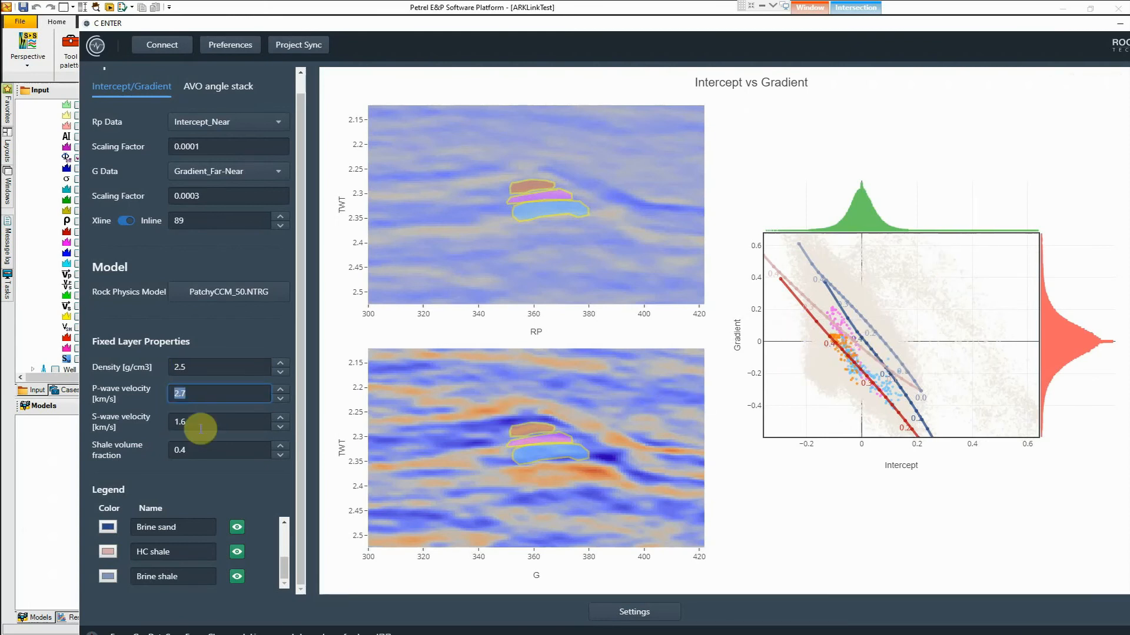
double_click(173, 422)
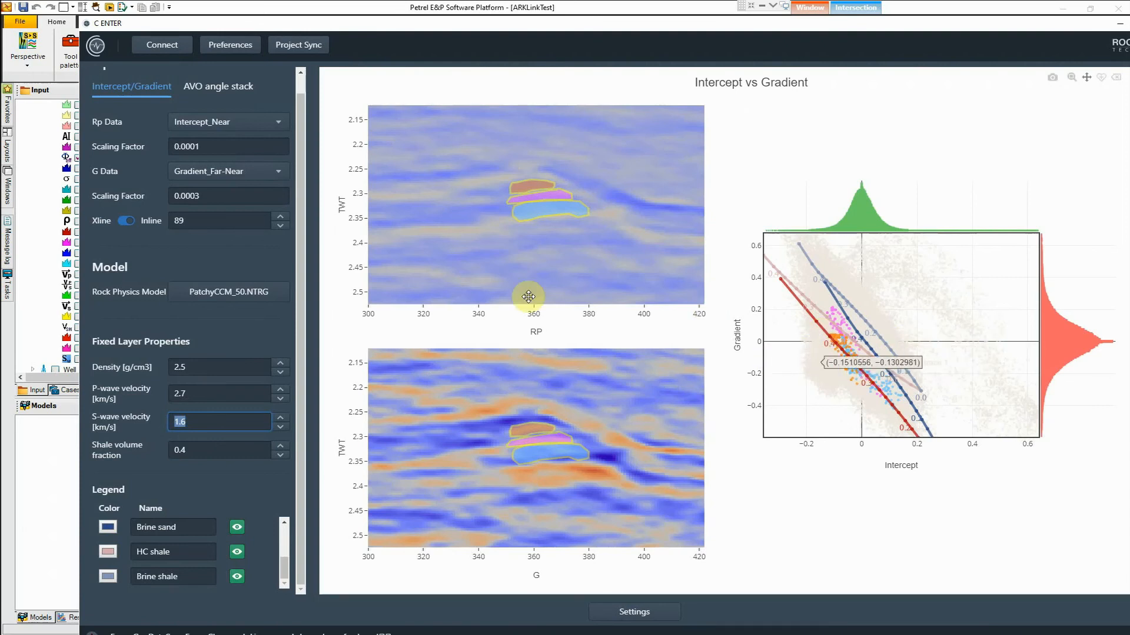
Try a scaling factor of 0.0002 for Intercept_Near, compare the crossplot, and restore it to 0.0001
left_click_drag(208, 147, 195, 147)
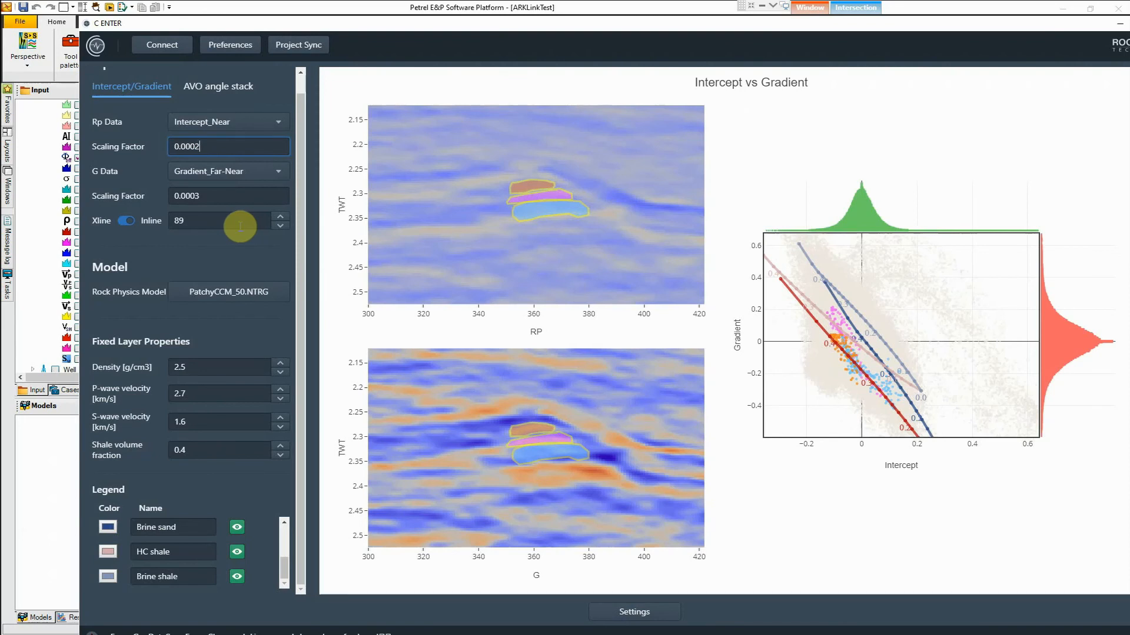
left_click(222, 203)
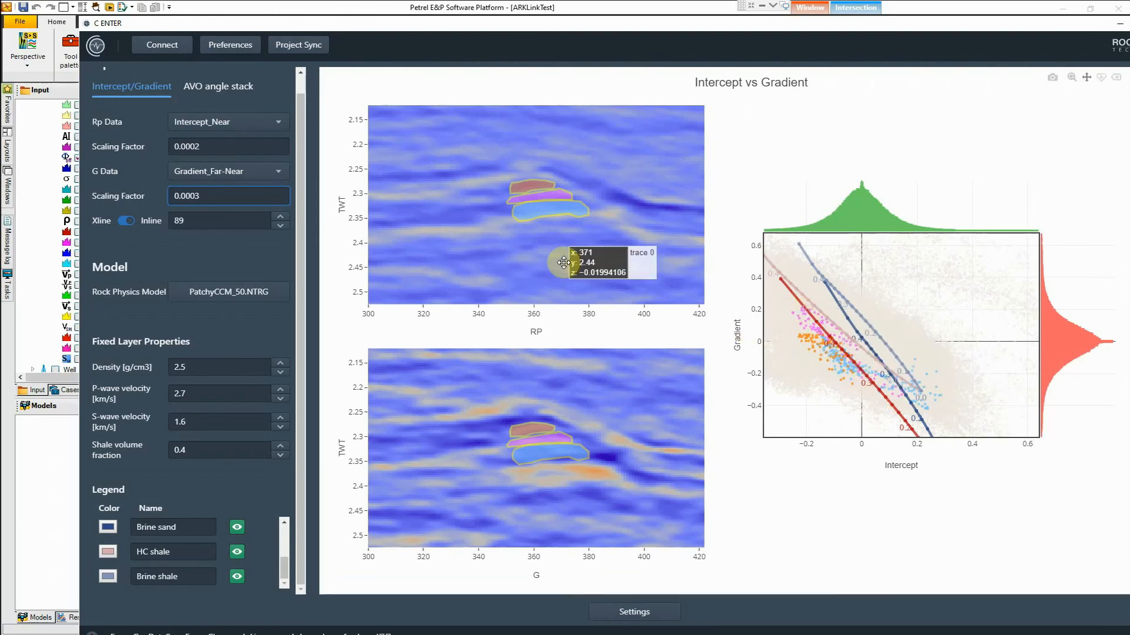
left_click(195, 146)
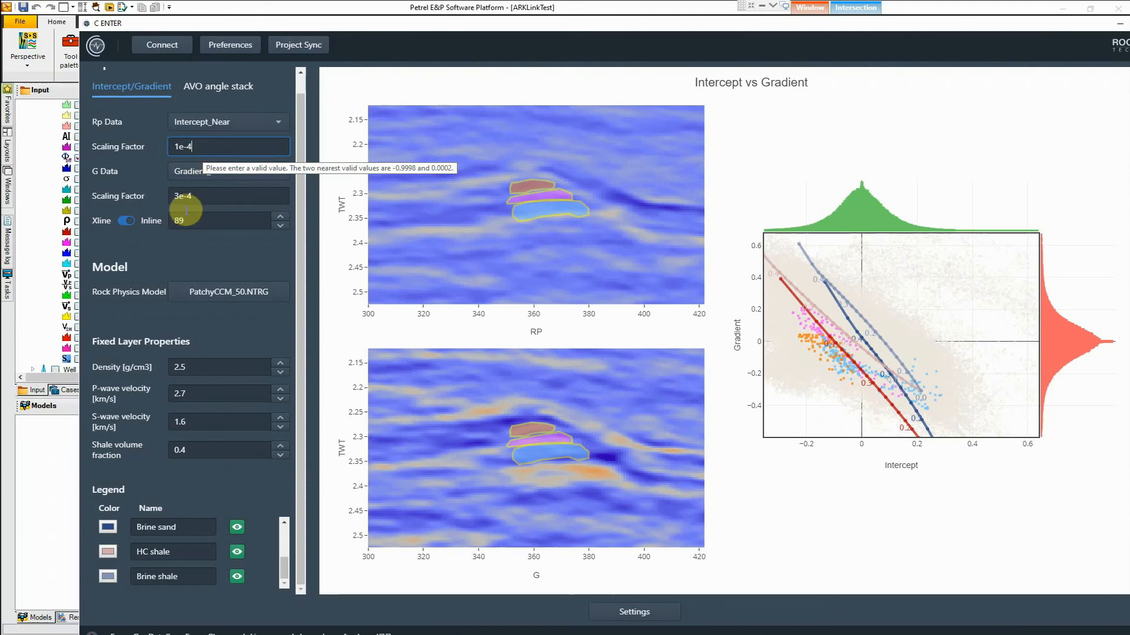
key("Return")
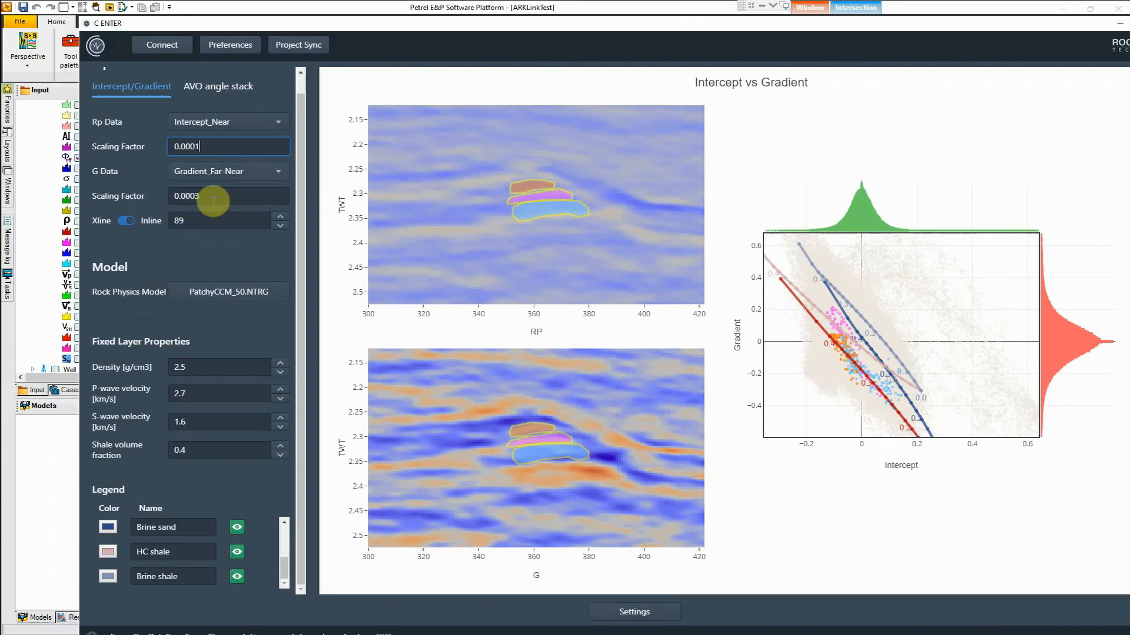
Switch the crossplot to AVO angle stack mode and review the scaling factors and angle settings for the Near and Far data
left_click(213, 201)
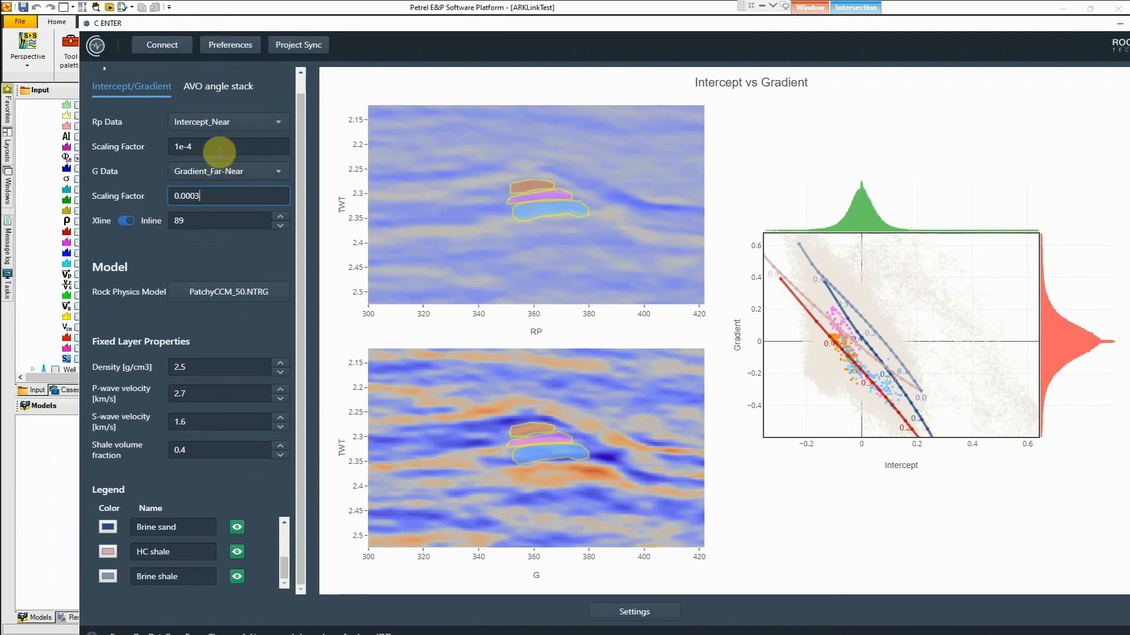
left_click(223, 89)
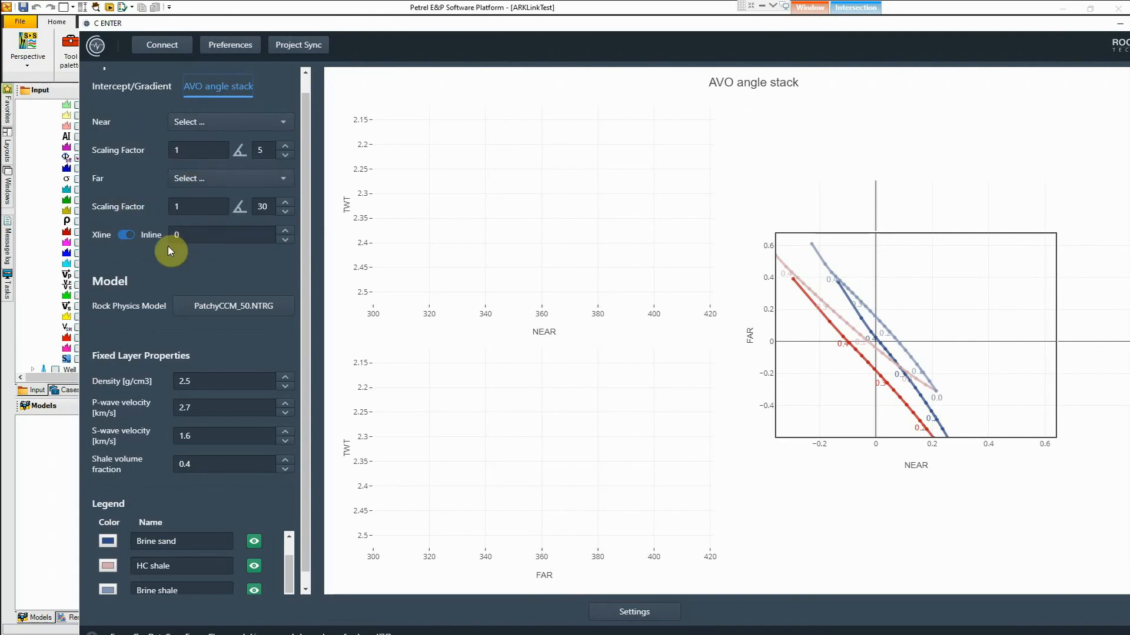
left_click(263, 151)
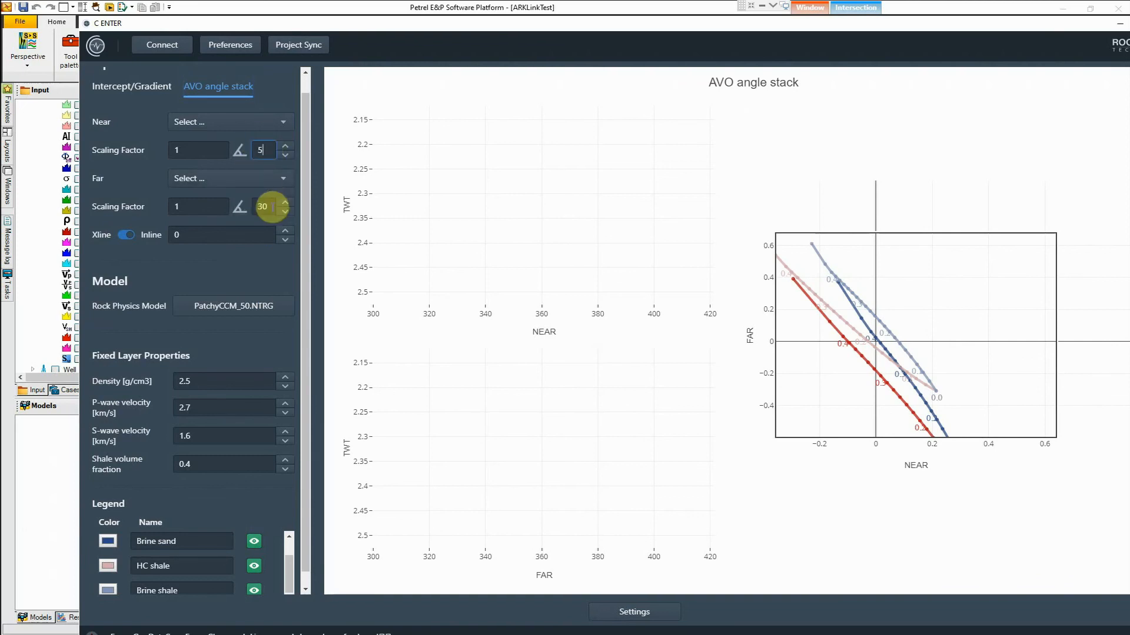
left_click(263, 150)
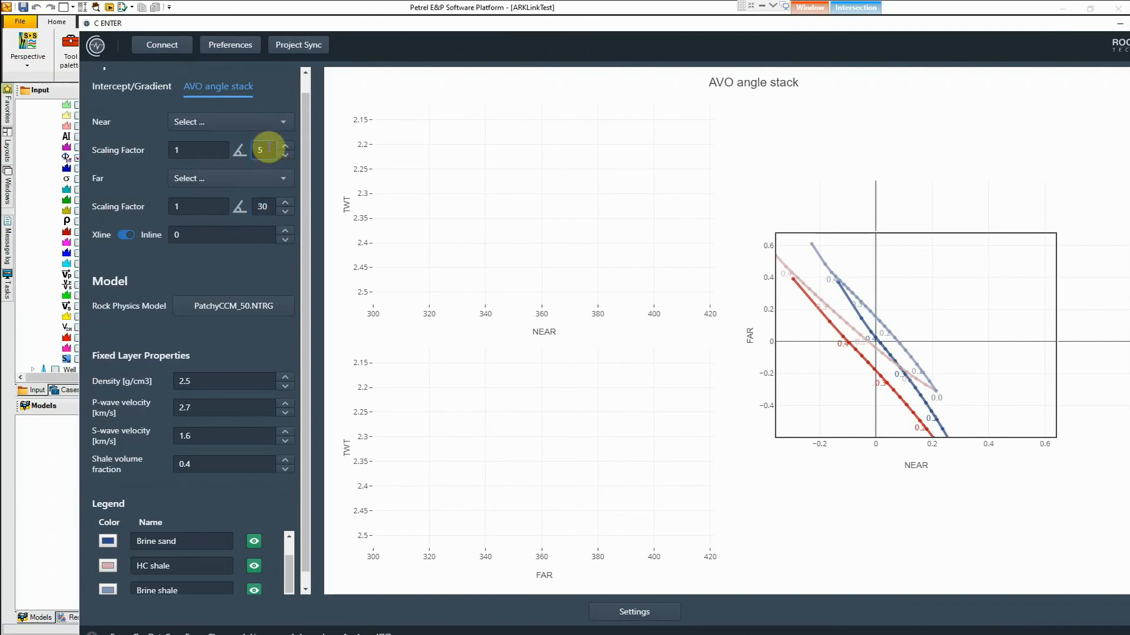
left_click(264, 149)
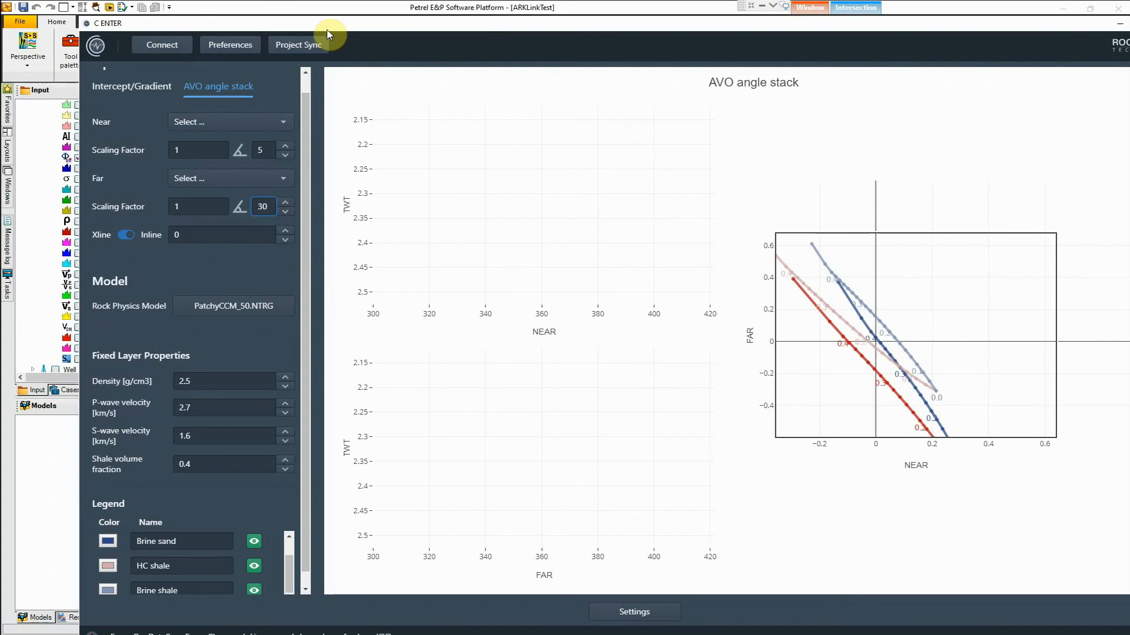
left_click_drag(330, 32, 314, 26)
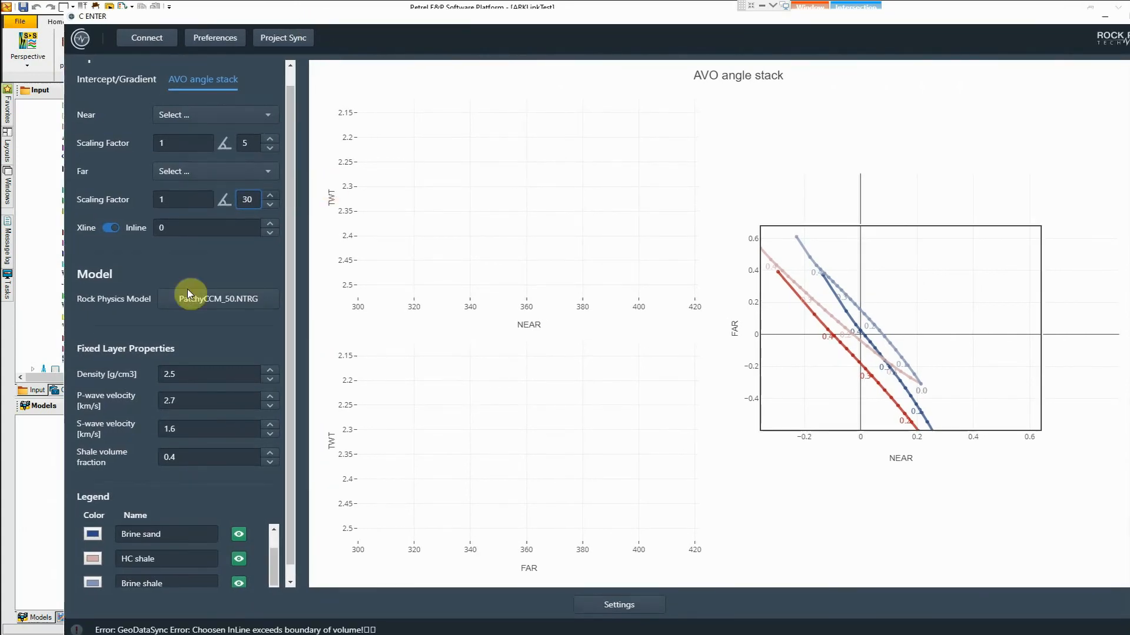